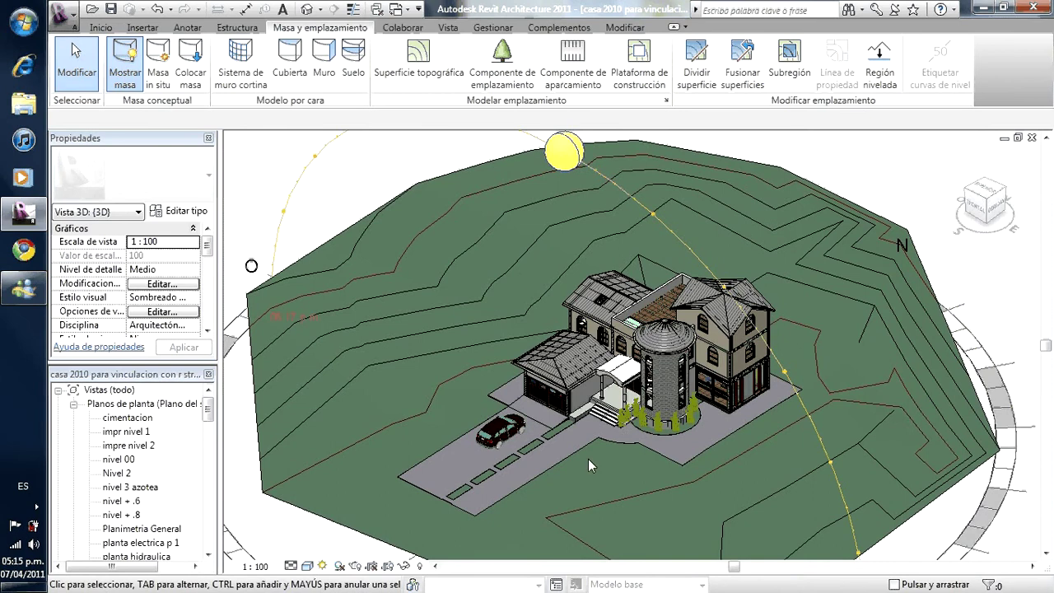
- Orbit and zoom the 3D view to see the house from another side
mouse_move(587, 460)
shift+middle_down()
mouse_move(623, 478)
mouse_move(613, 474)
shift+middle_up()
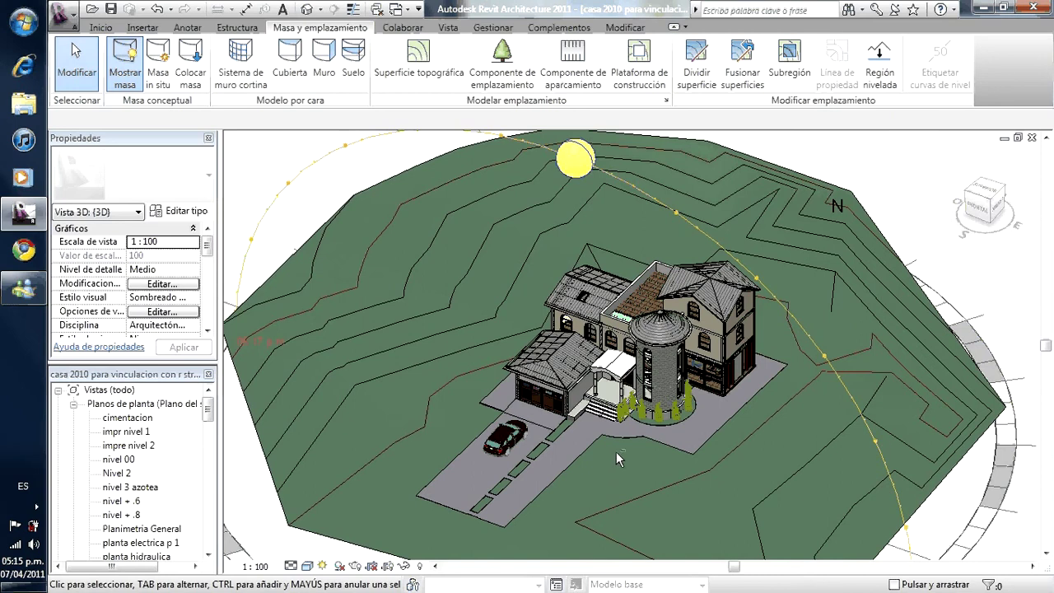
mouse_move(616, 452)
shift+middle_down()
mouse_move(593, 464)
mouse_move(582, 453)
shift+middle_up()
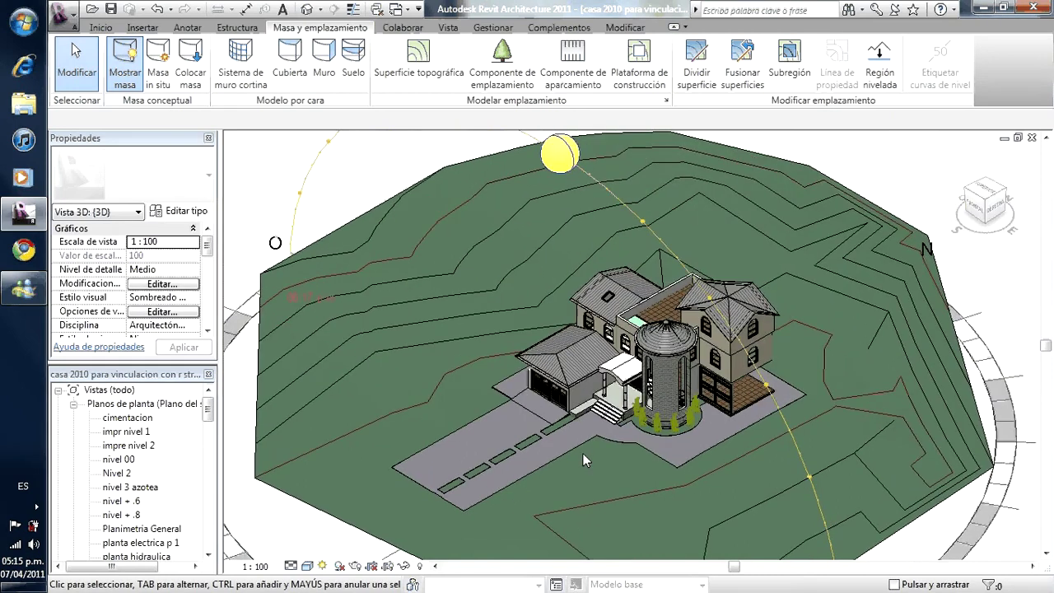
scroll(582, 453, up, 2)
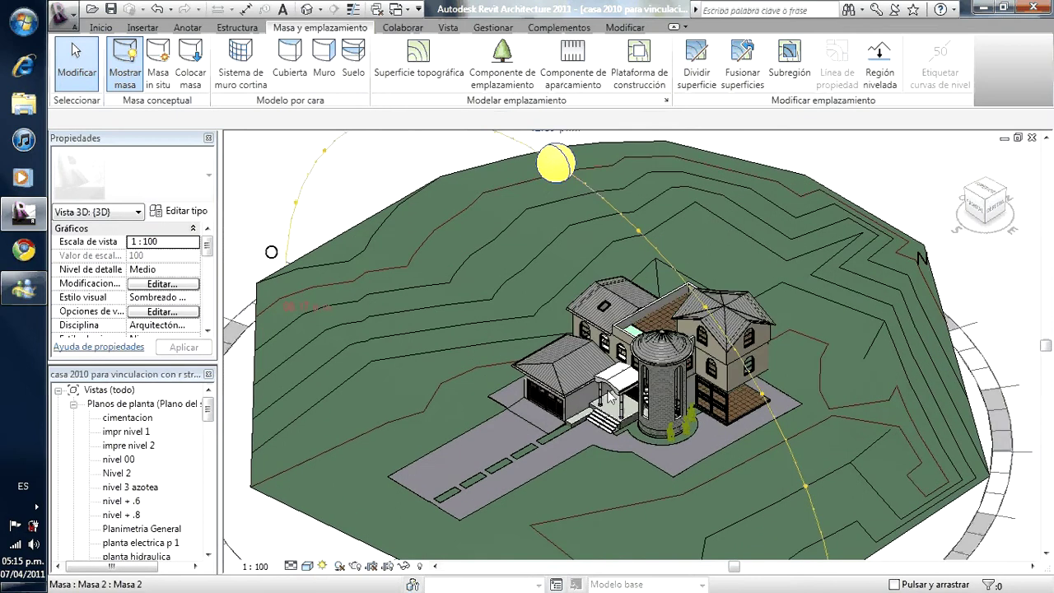
scroll(610, 397, up, 2)
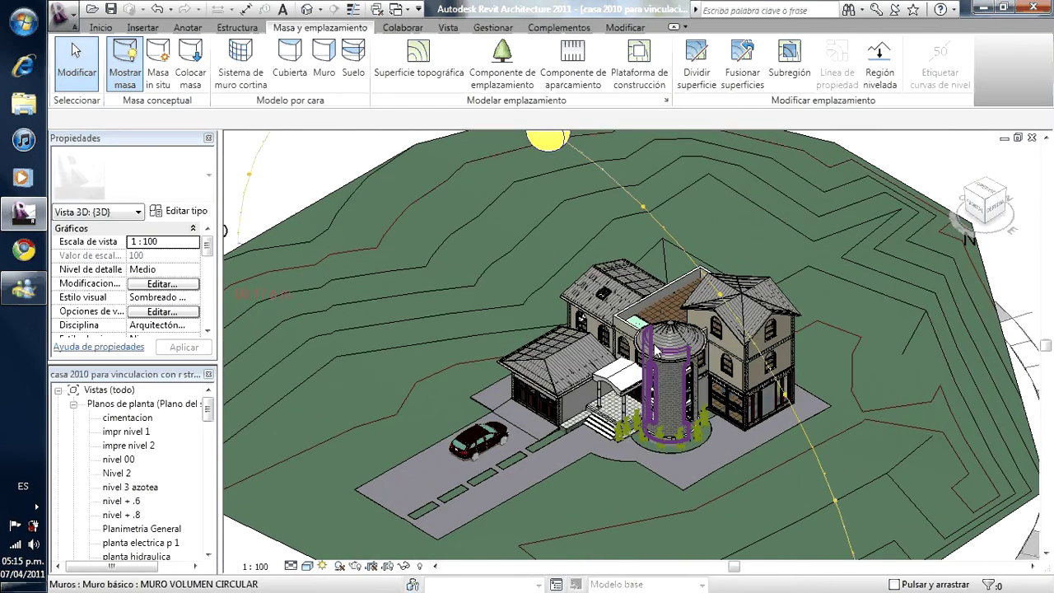
scroll(656, 350, down, 1)
scroll(652, 351, down, 1)
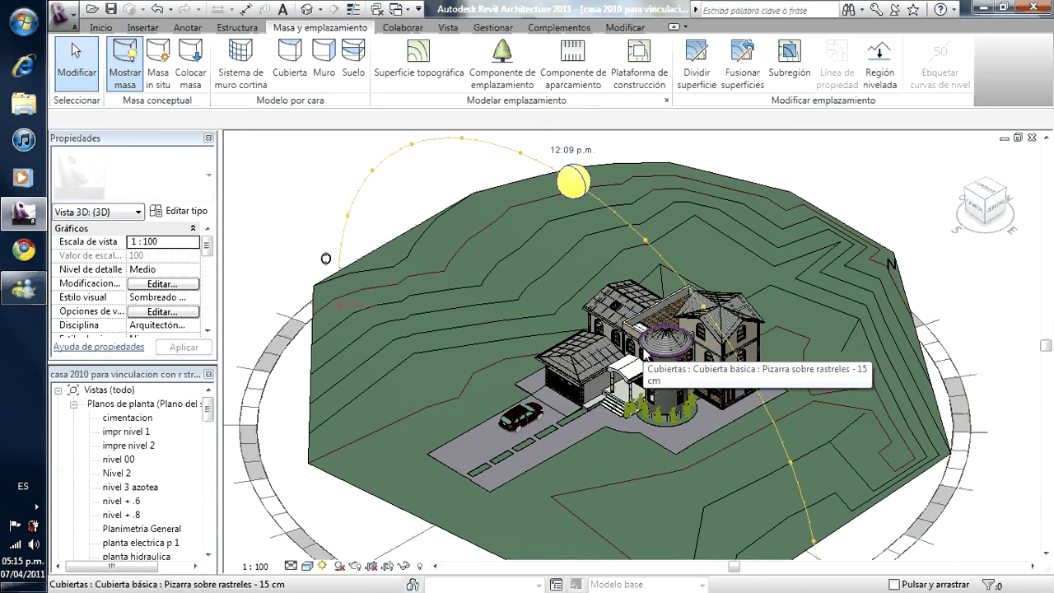
- Select and drag the sun to preview its path surface, then deselect it
click(580, 186)
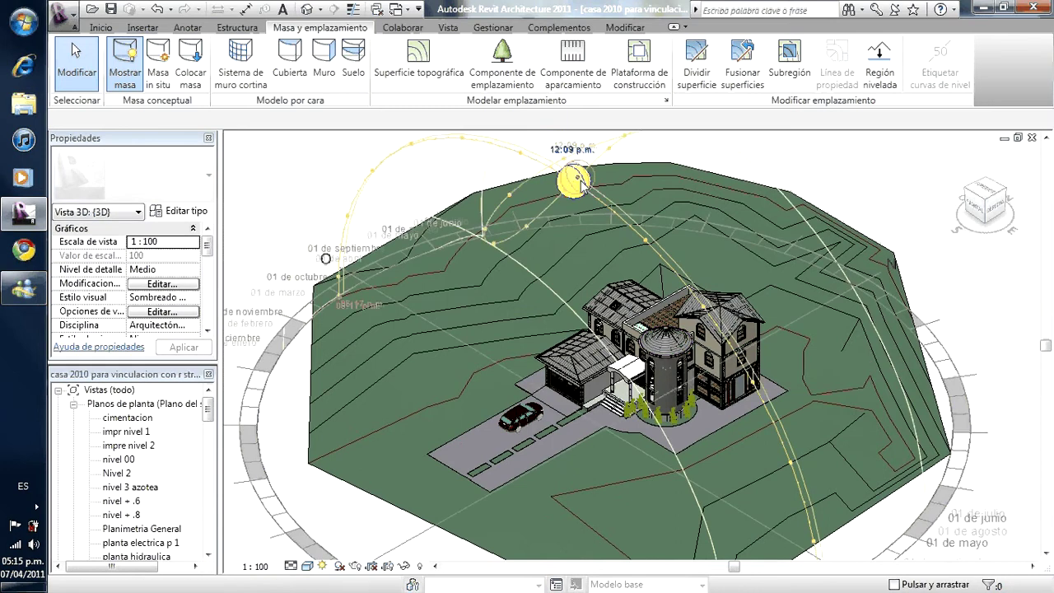
drag(580, 180, 580, 181)
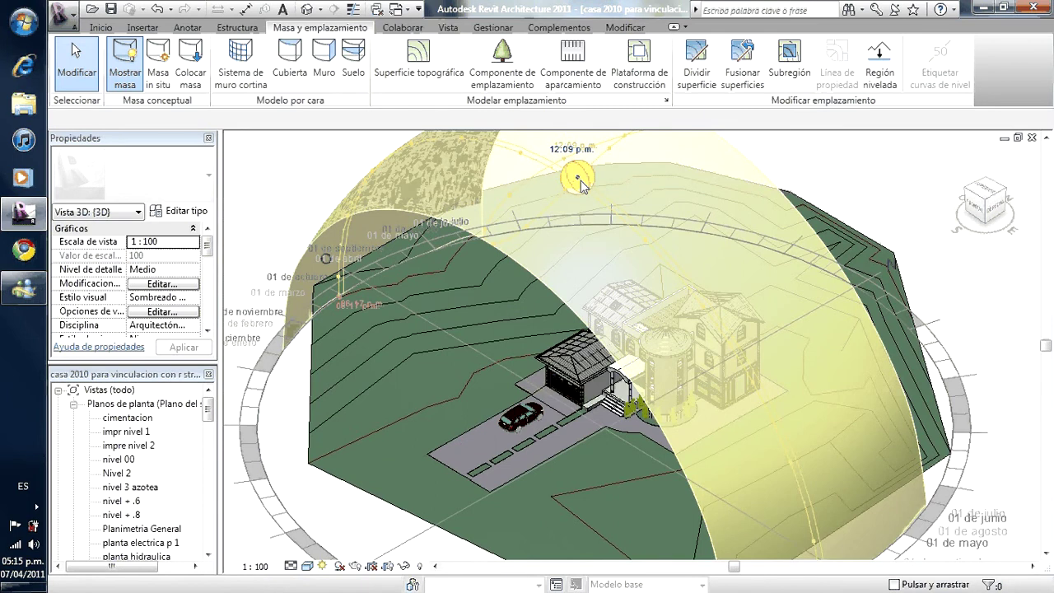
click(580, 180)
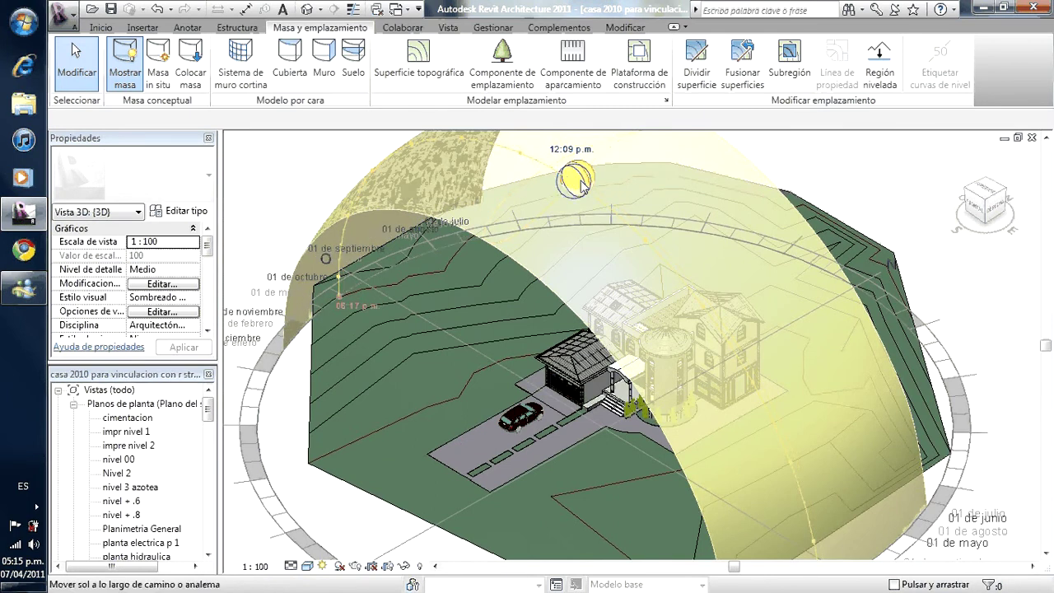
key(Escape)
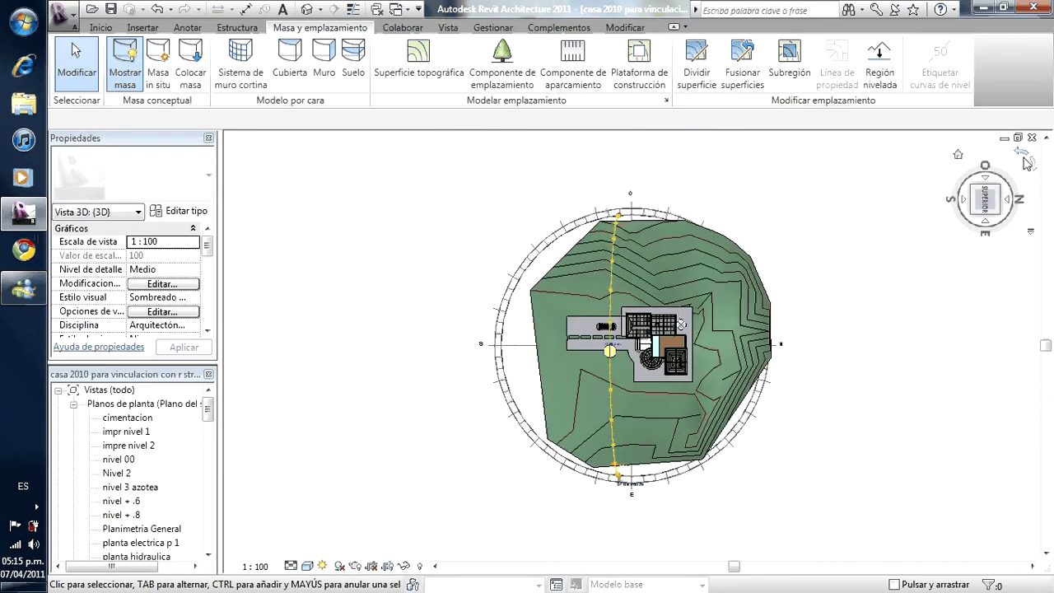
- Rotate the top view so north points up and show the sun path options
click(1024, 157)
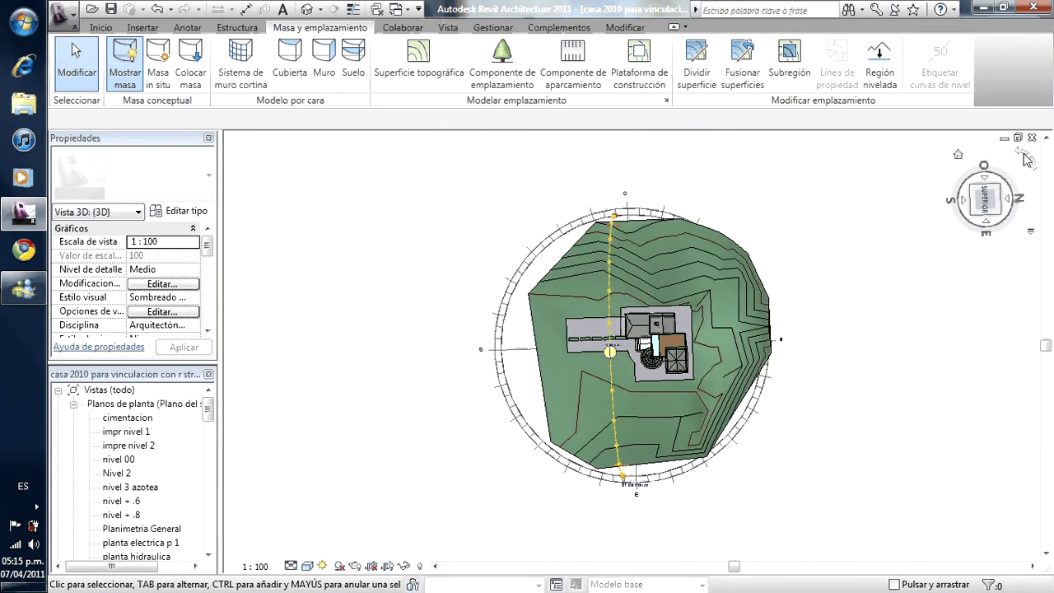
click(1025, 159)
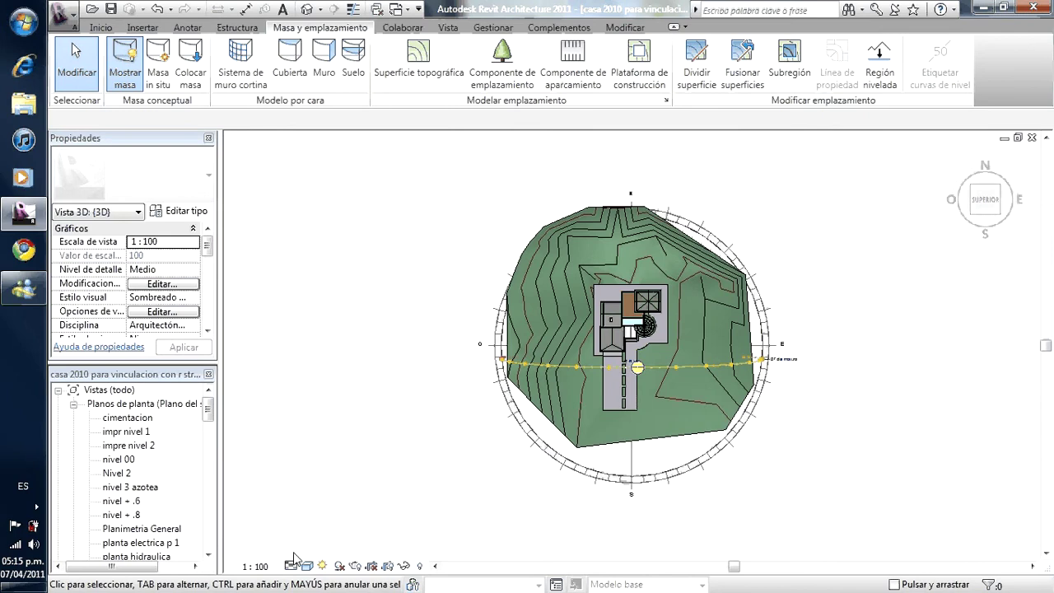
click(322, 567)
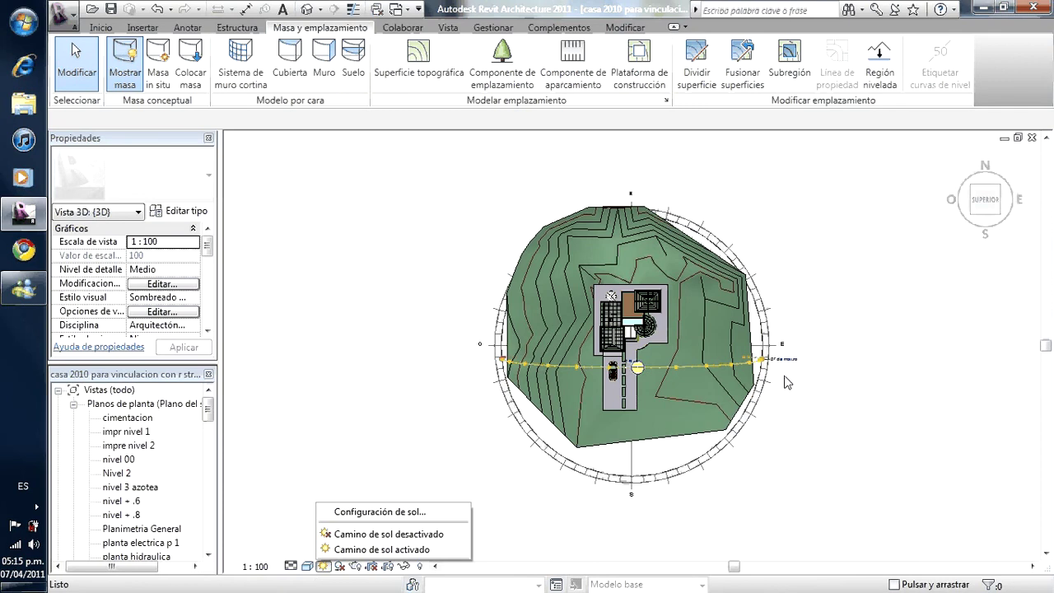
- Open Configuración de sol and the project Location map near Buenaventura
click(363, 511)
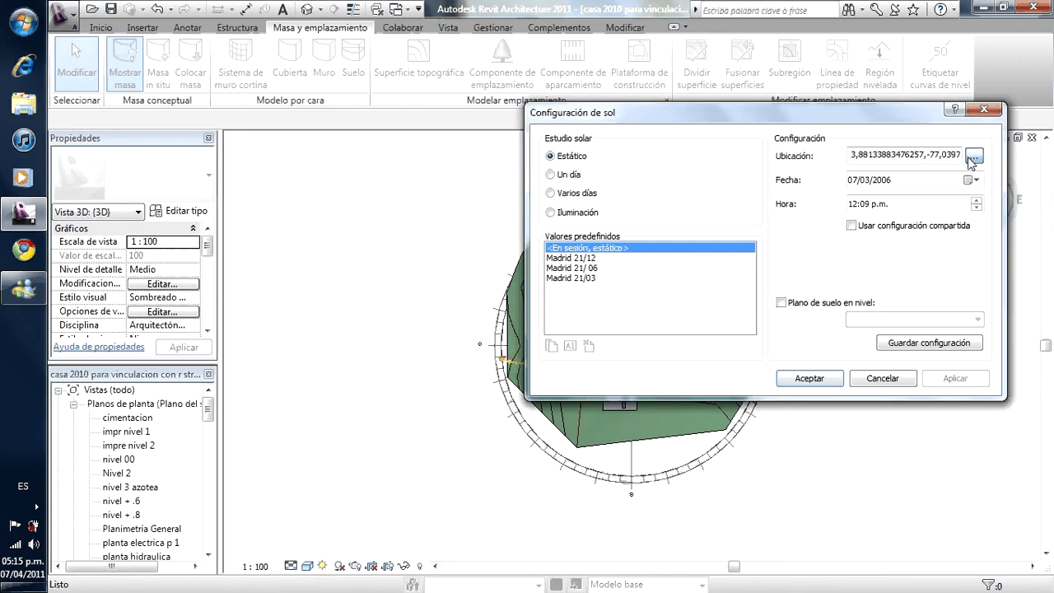
click(972, 157)
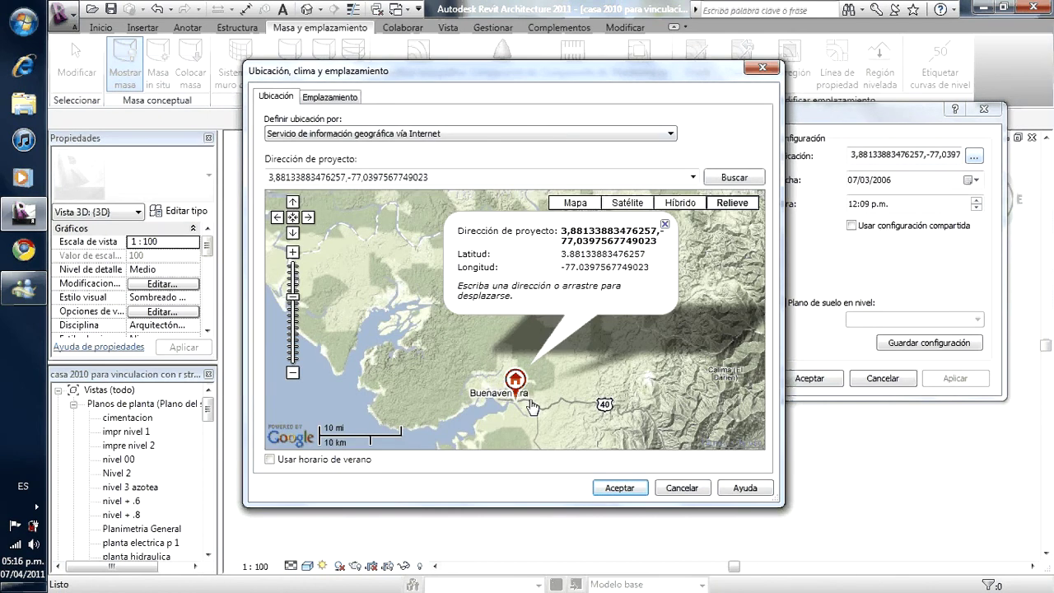
- Move the site marker on the satellite map to 3.88146710395813, -77.0395889282227 and accept the sun settings
click(628, 202)
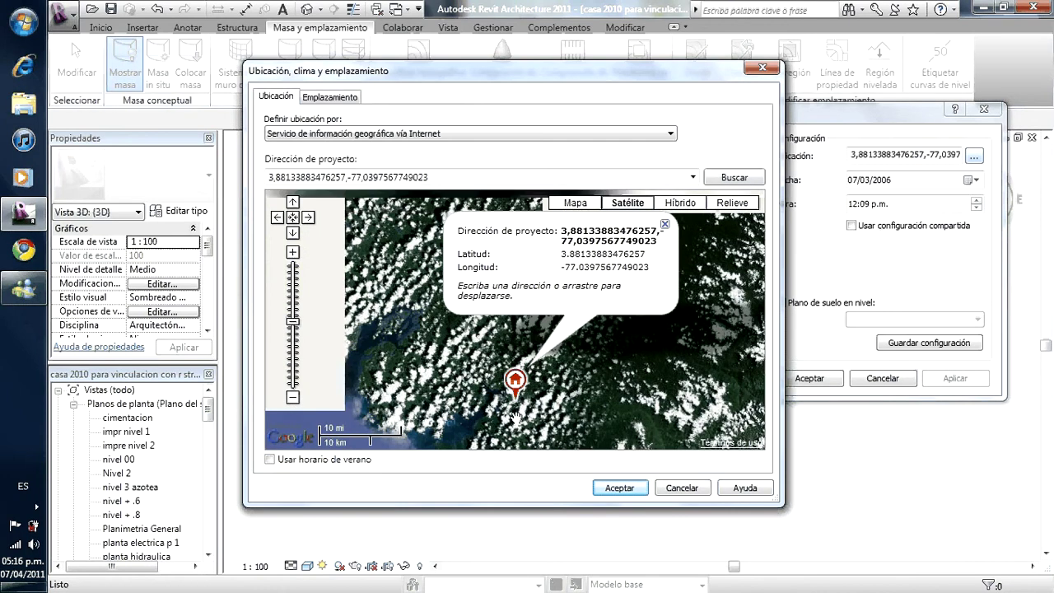
scroll(514, 418, up, 2)
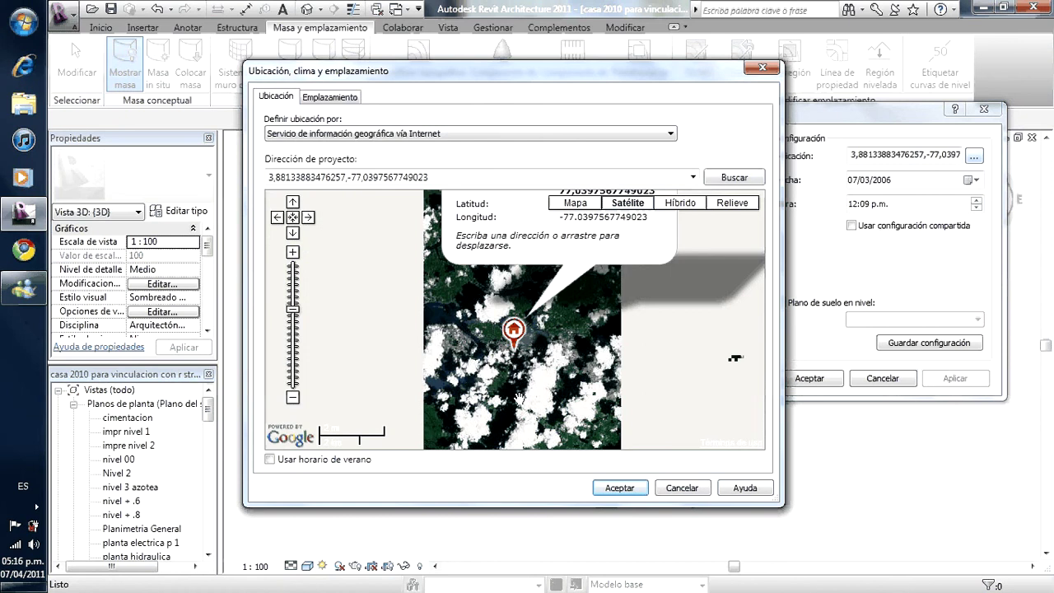
scroll(520, 412, up, 1)
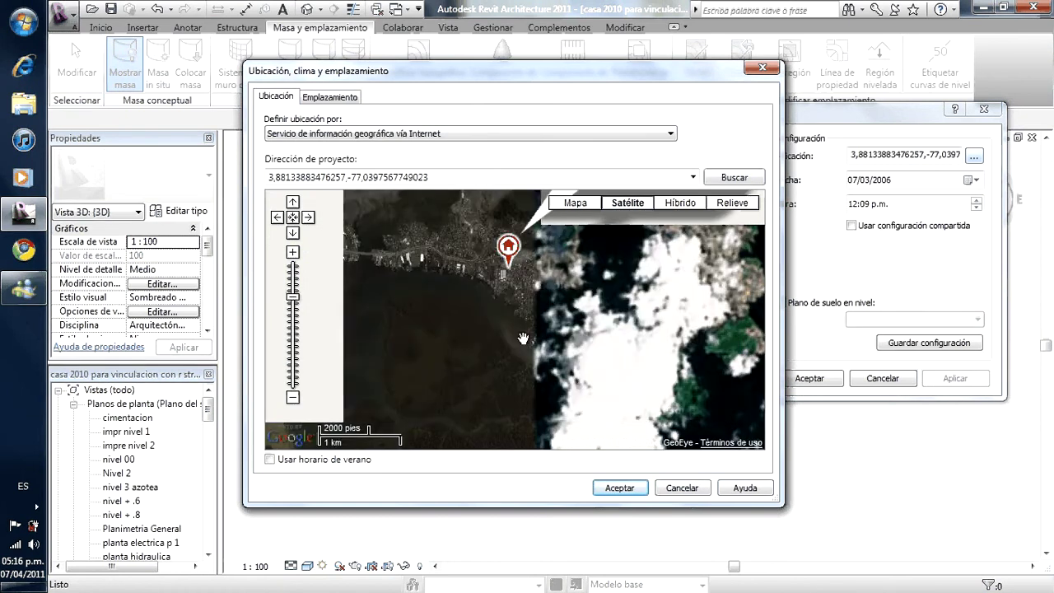
scroll(494, 256, up, 2)
click(597, 352)
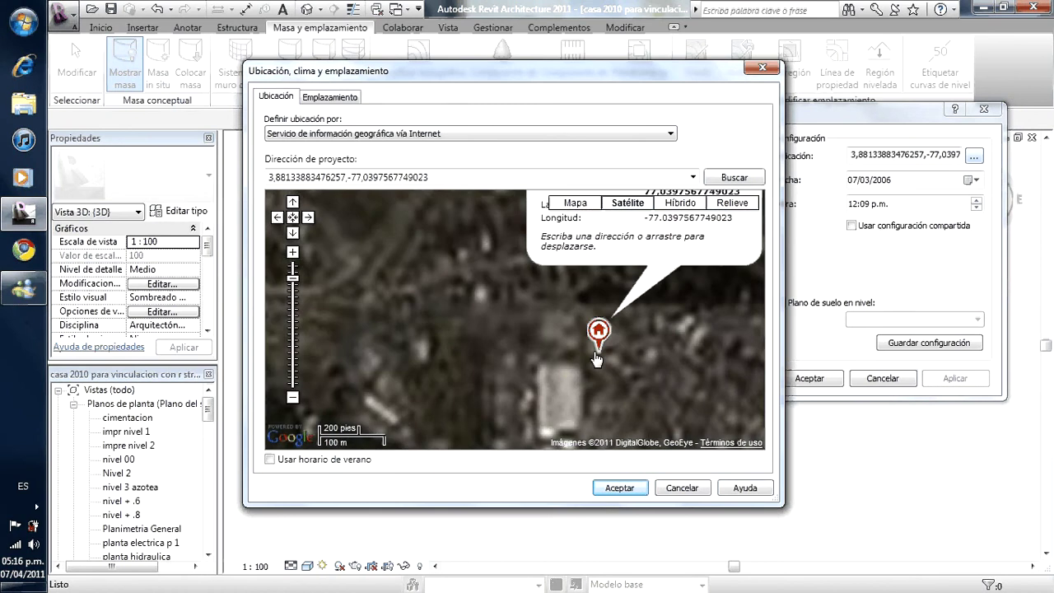
scroll(588, 337, down, 1)
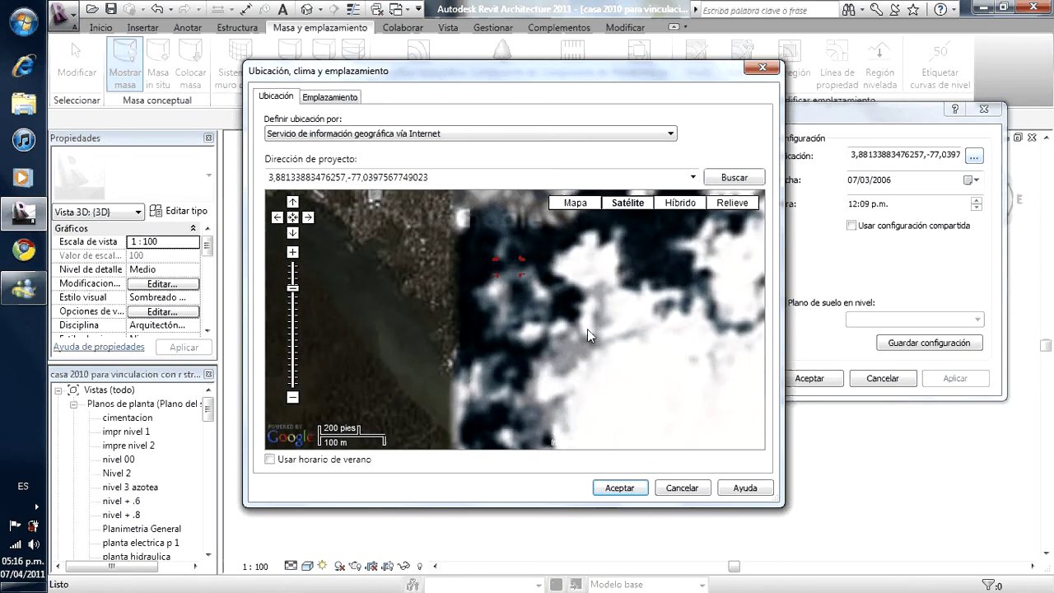
double_click(587, 328)
scroll(594, 330, down, 1)
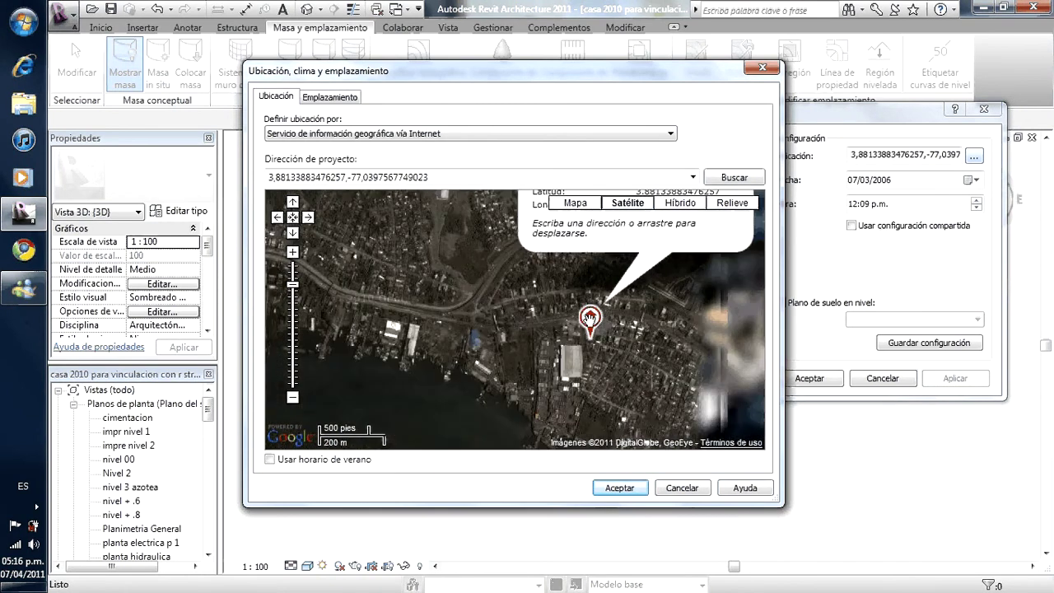
drag(590, 317, 609, 337)
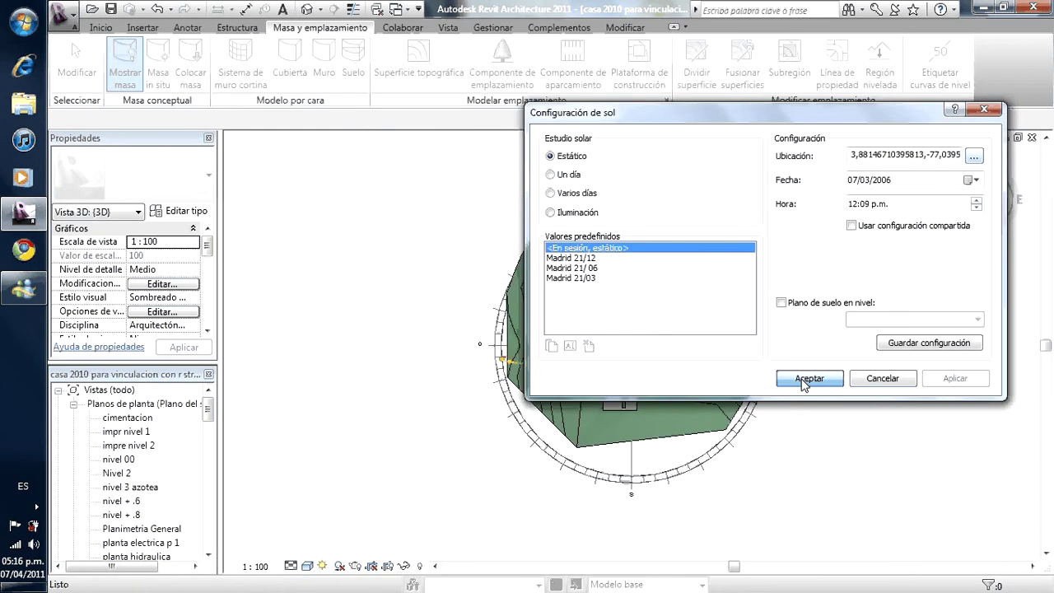
click(803, 380)
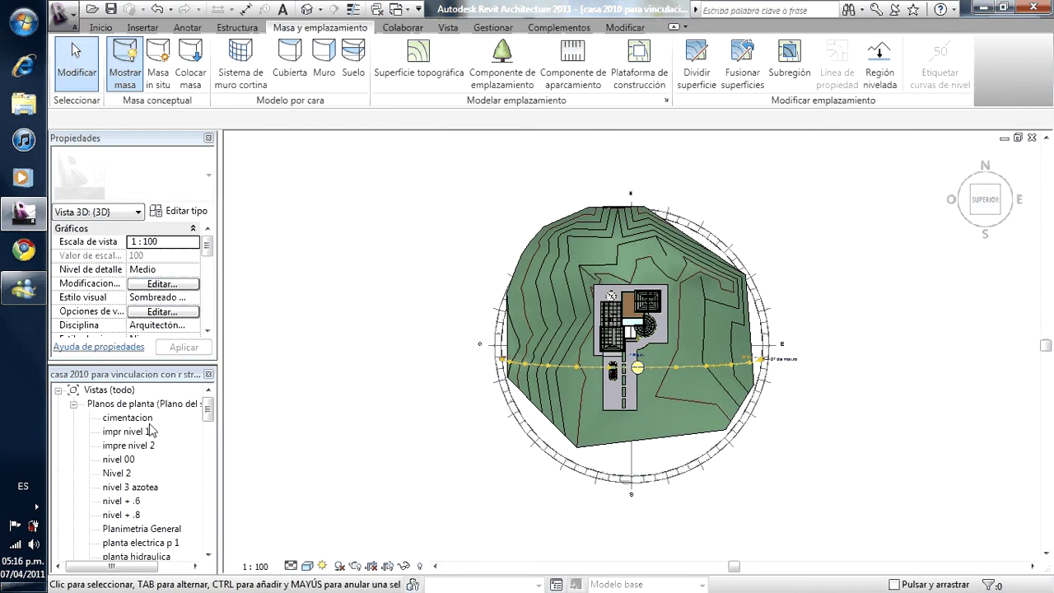
- Open the impr nivel 1 floor plan and zoom in and out over it
double_click(149, 430)
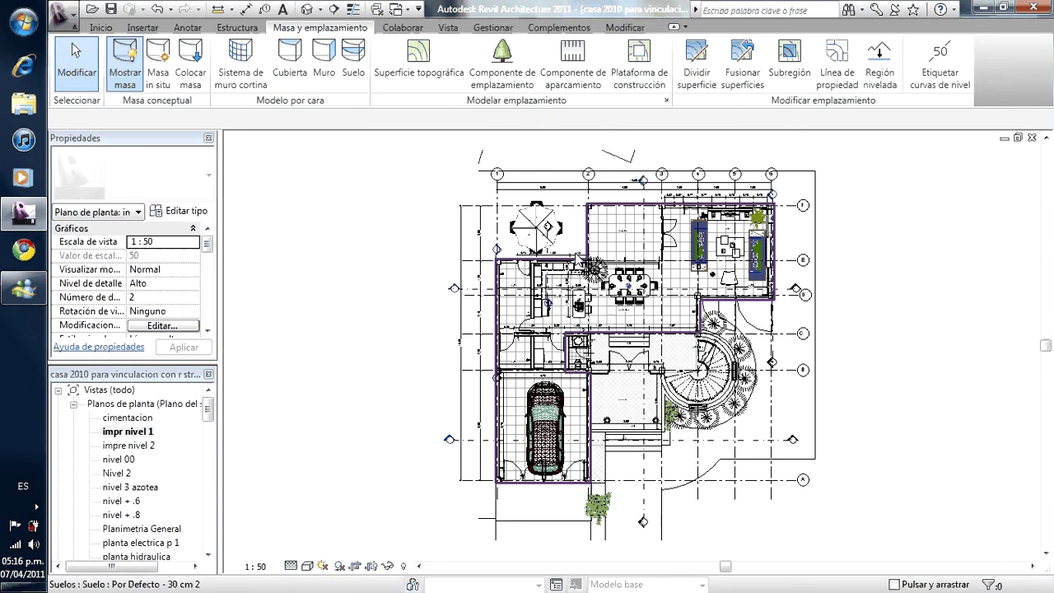
scroll(539, 298, up, 3)
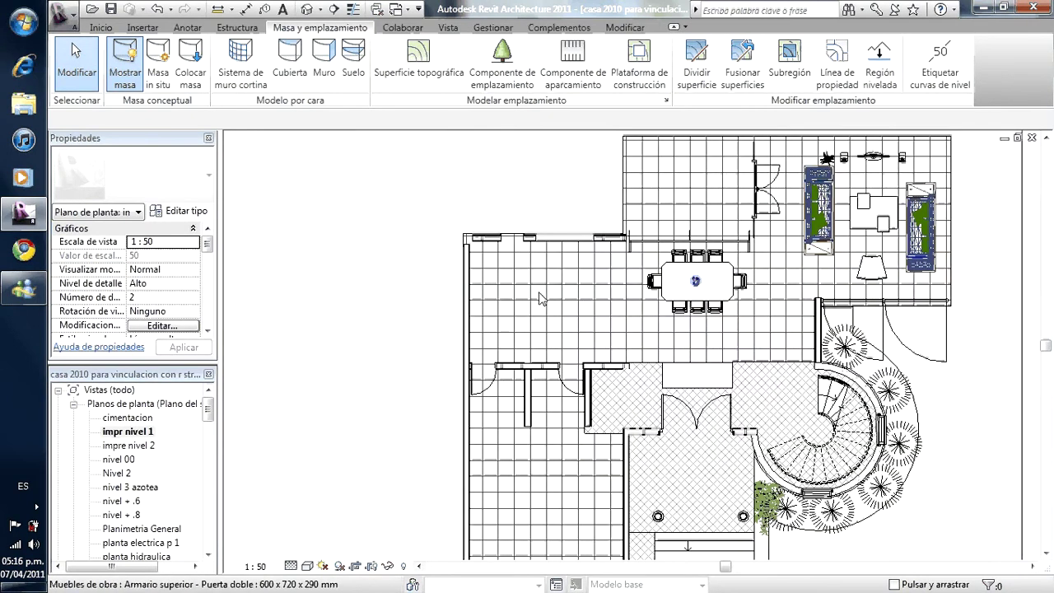
scroll(539, 298, up, 1)
scroll(619, 305, up, 1)
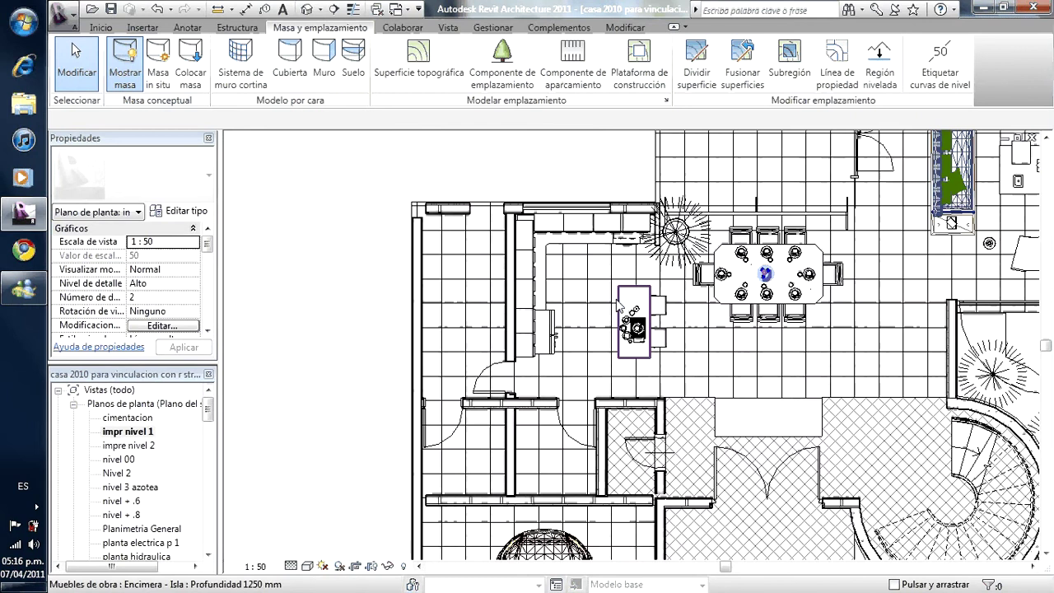
scroll(619, 304, up, 1)
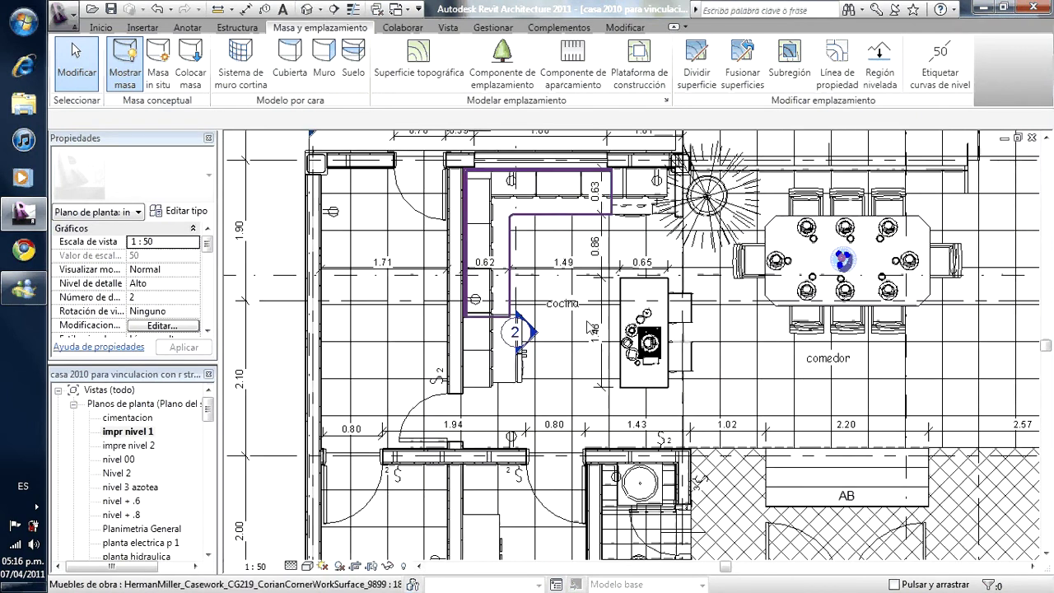
scroll(539, 317, down, 1)
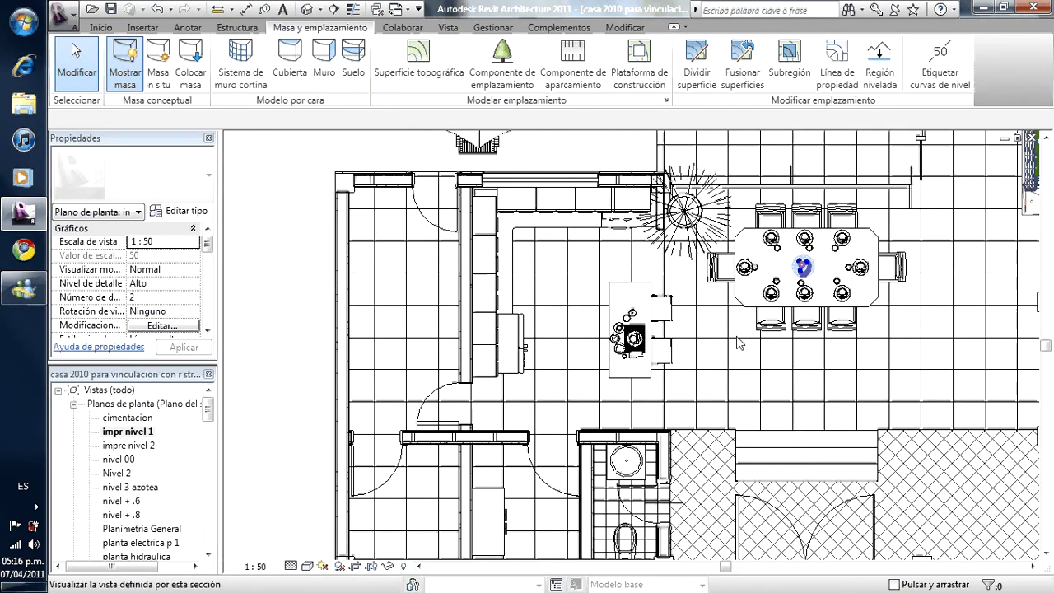
scroll(725, 246, down, 2)
scroll(727, 246, up, 1)
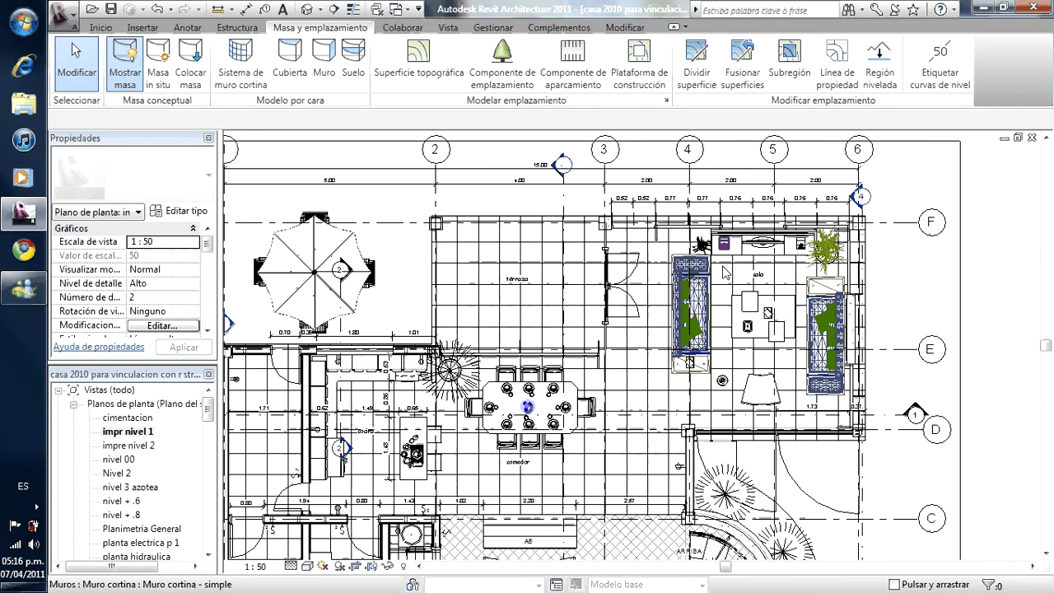
scroll(677, 262, down, 1)
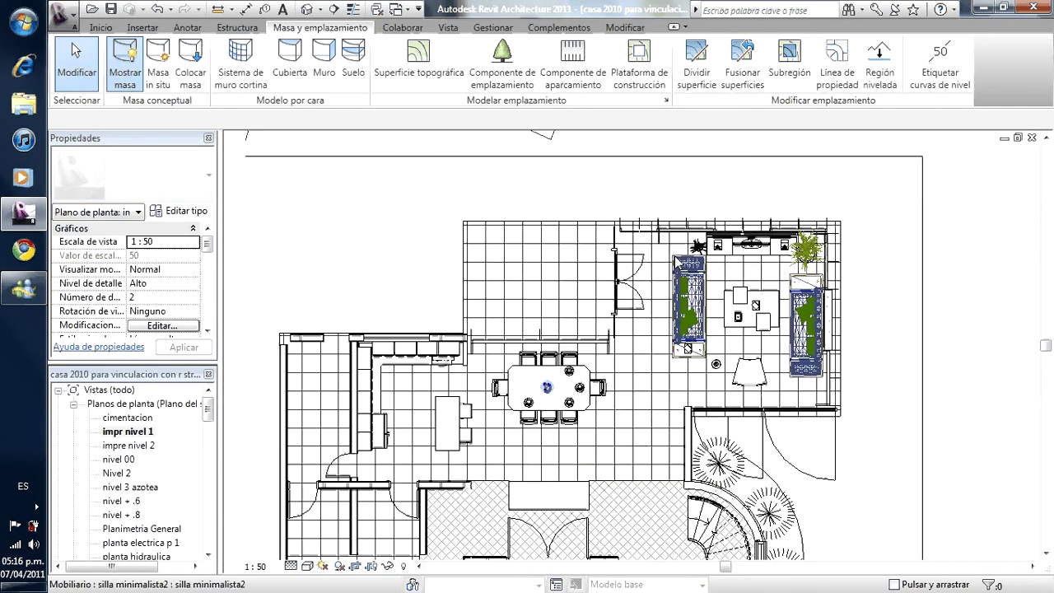
scroll(677, 262, down, 3)
scroll(642, 415, up, 2)
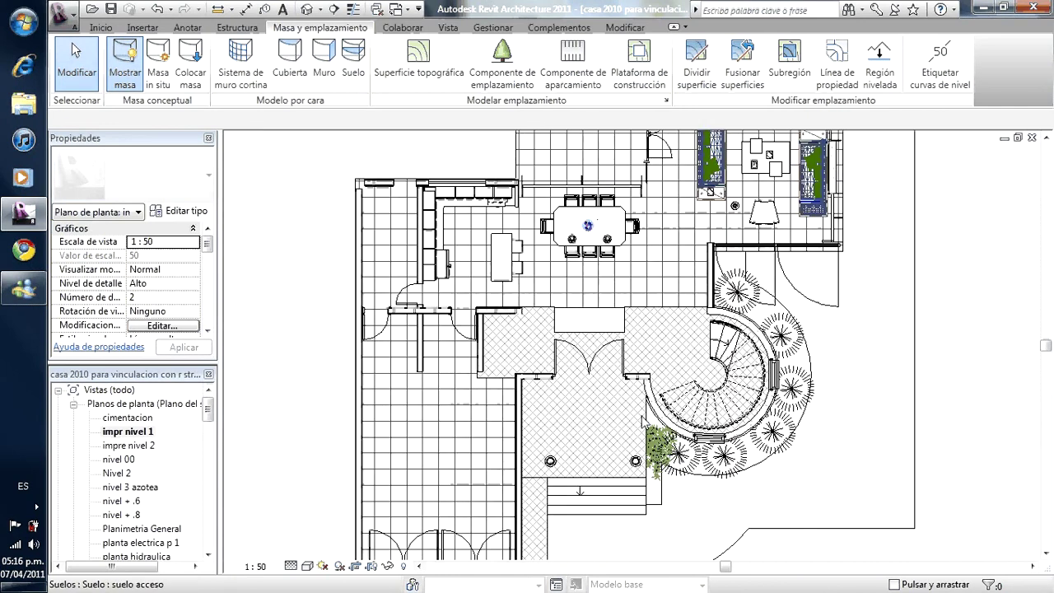
scroll(641, 420, up, 1)
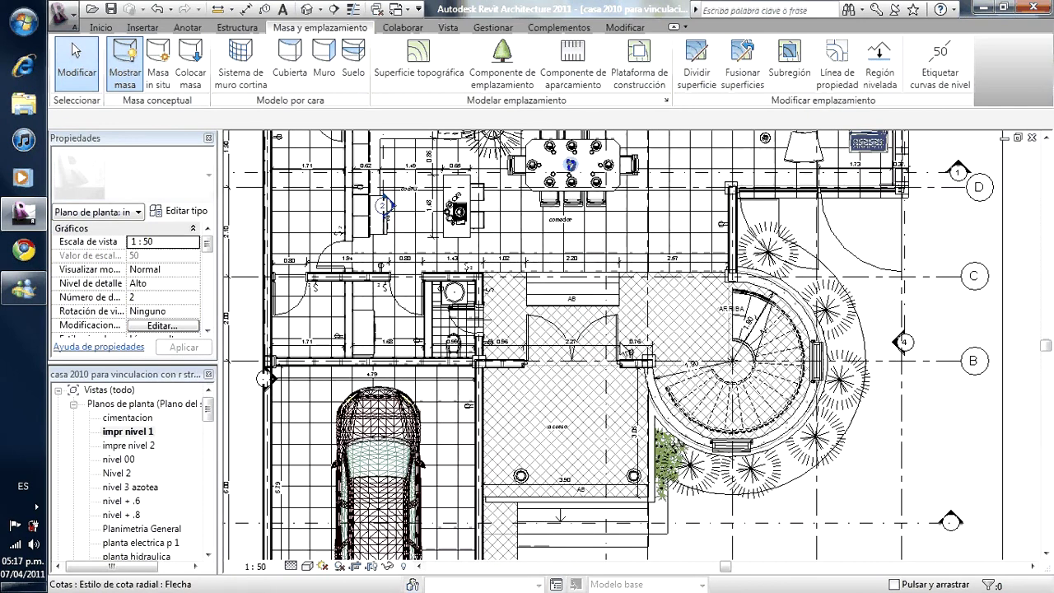
- Centre the plan on the dining area, stair and entrance
middle_drag(505, 391, 506, 399)
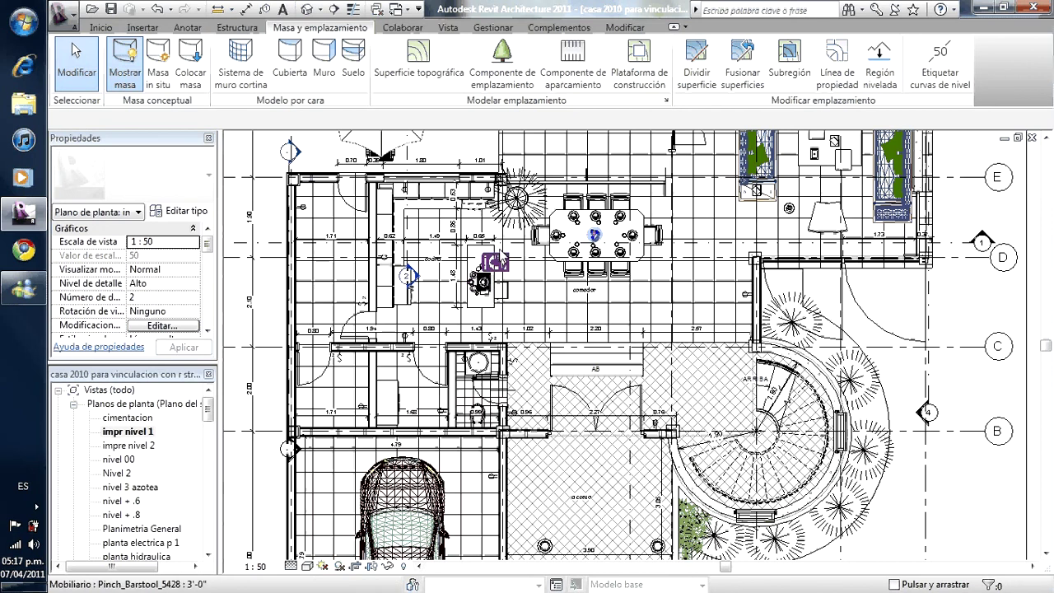
middle_drag(646, 333, 613, 400)
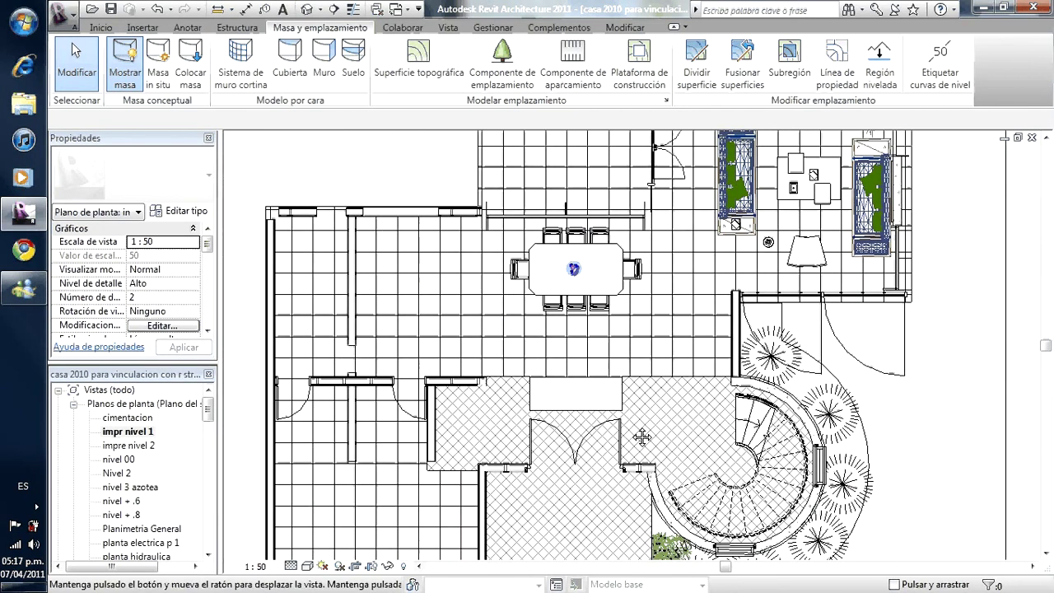
scroll(586, 350, down, 2)
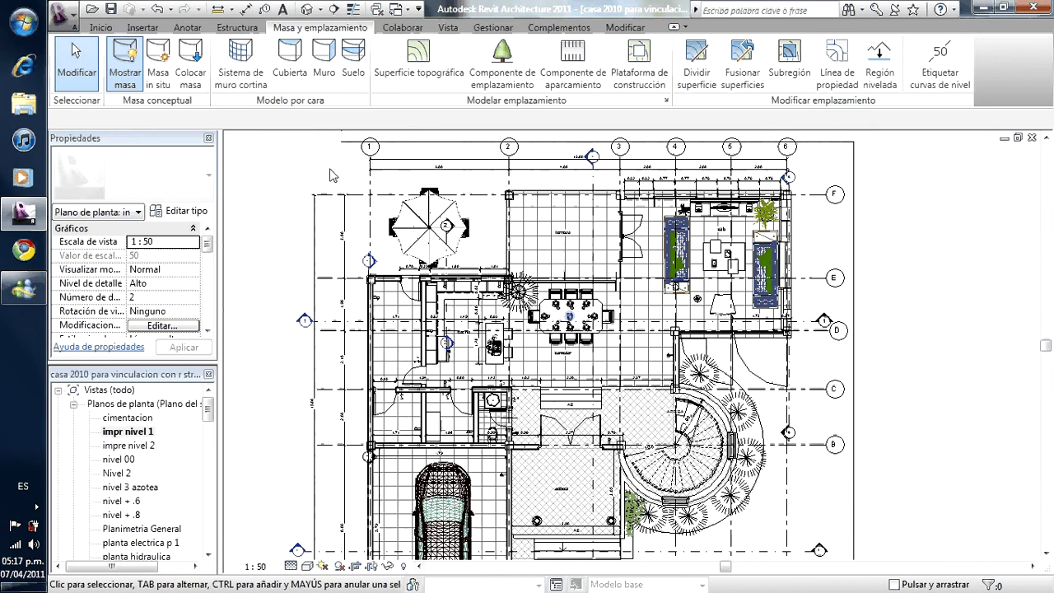
scroll(494, 330, up, 2)
scroll(581, 424, down, 3)
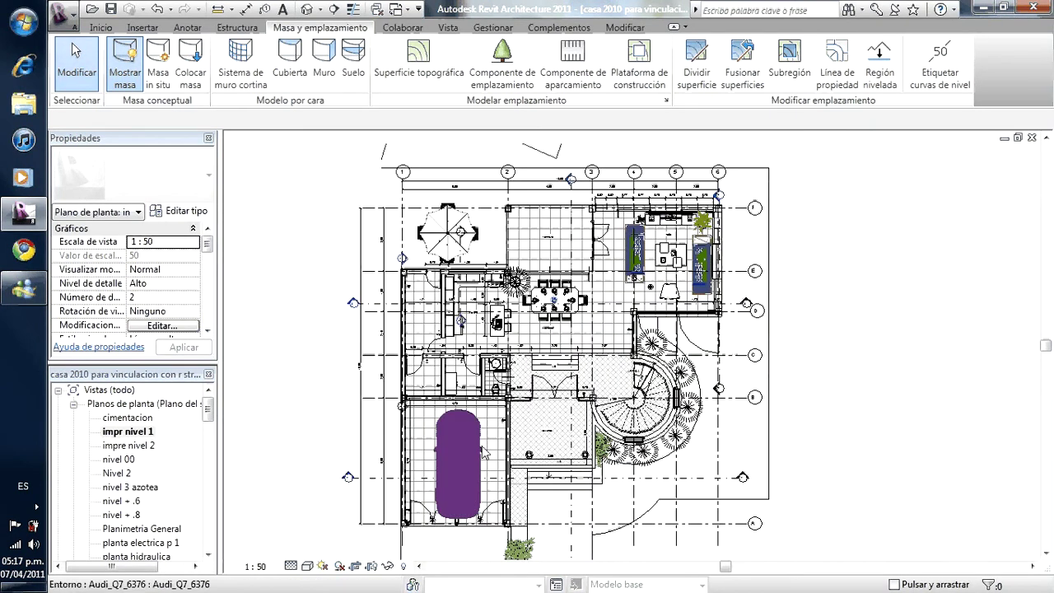
scroll(751, 230, up, 1)
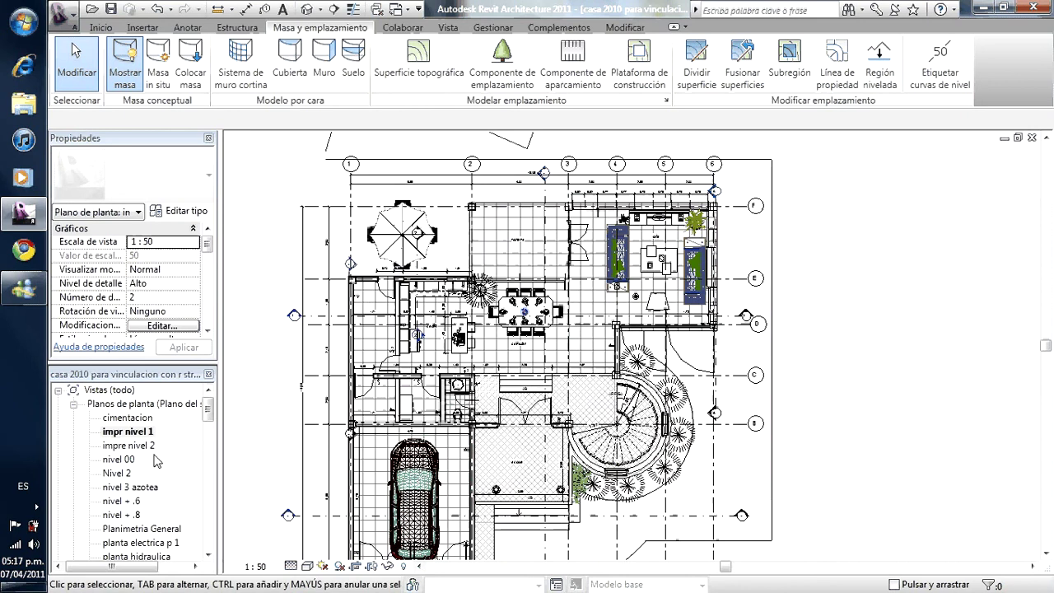
- Scroll the Project Browser to Vistas 3D and open 'vista estructural'
drag(207, 421, 207, 445)
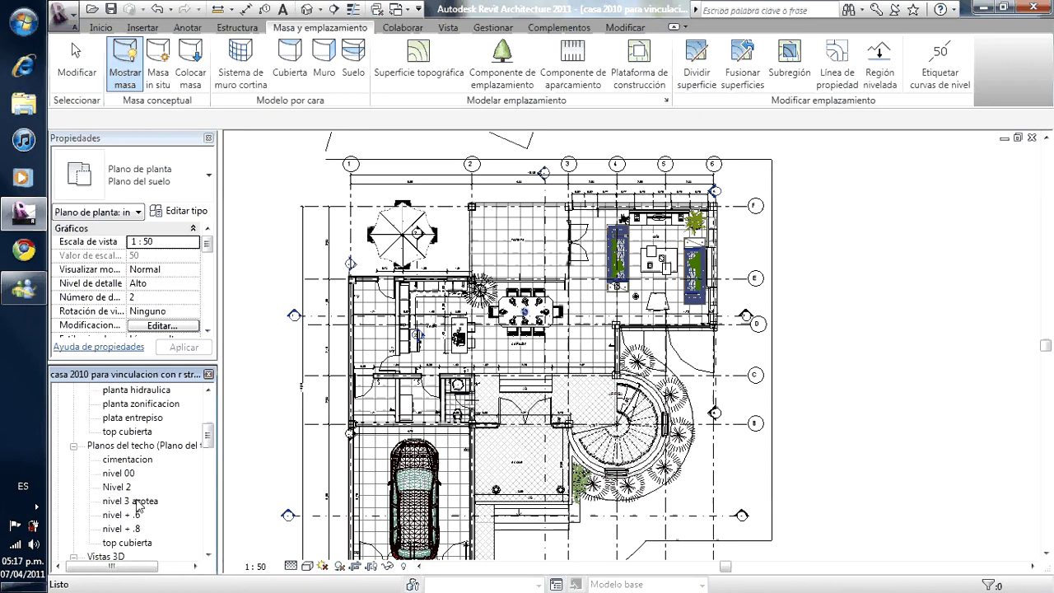
drag(209, 441, 209, 483)
double_click(135, 473)
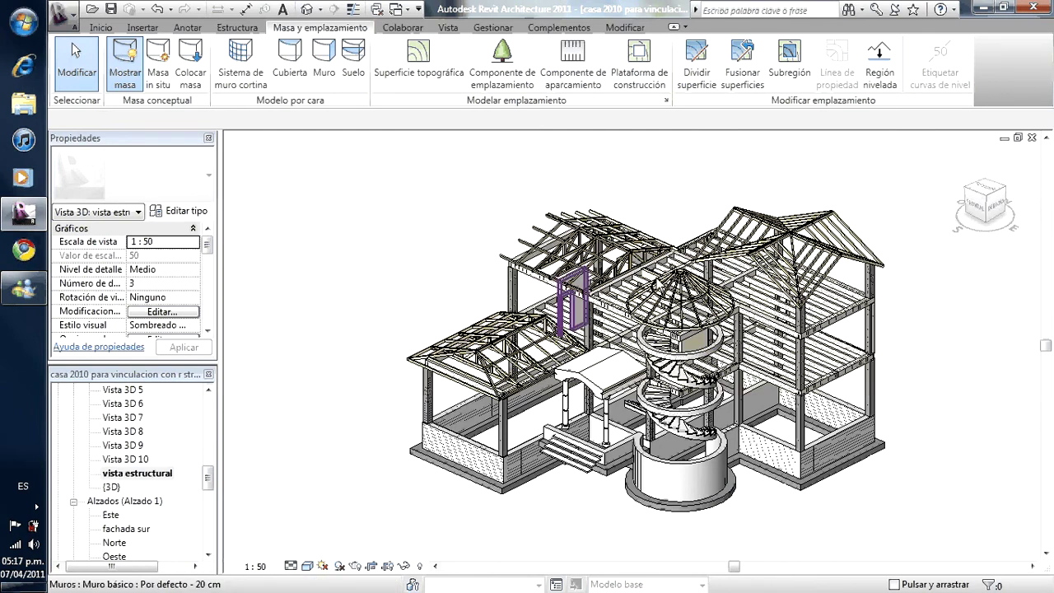
- Zoom and pan the structural 3D model to inspect the spiral stair and porch
scroll(725, 346, up, 2)
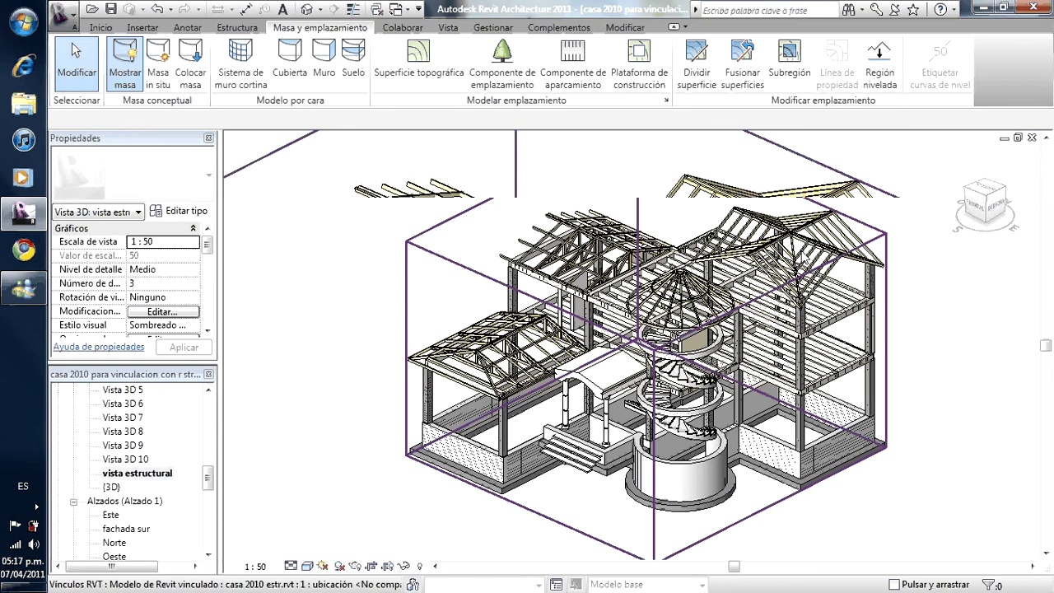
scroll(800, 258, up, 2)
middle_drag(452, 387, 452, 327)
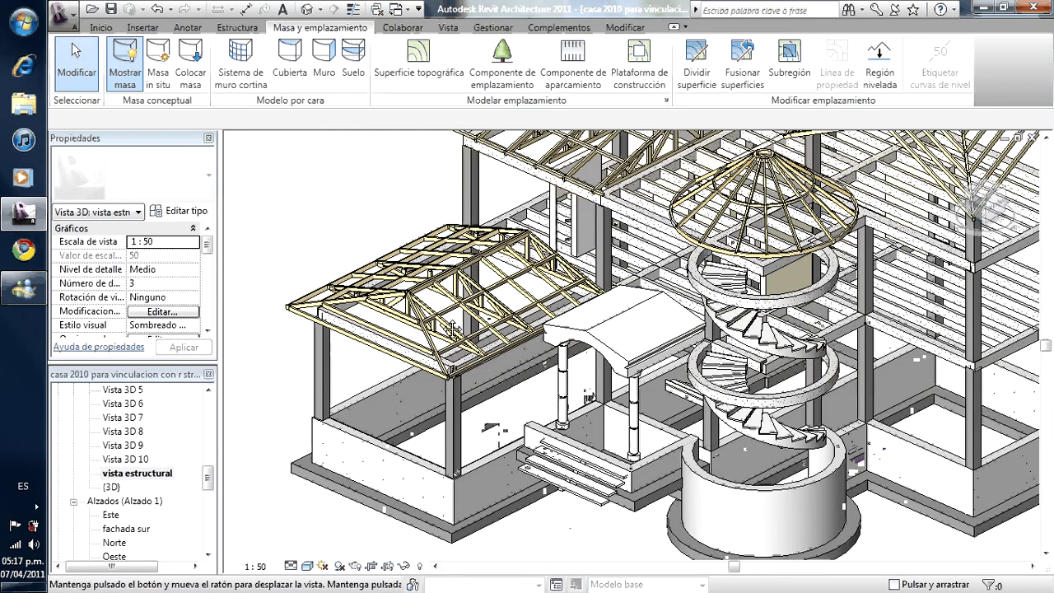
scroll(447, 378, down, 3)
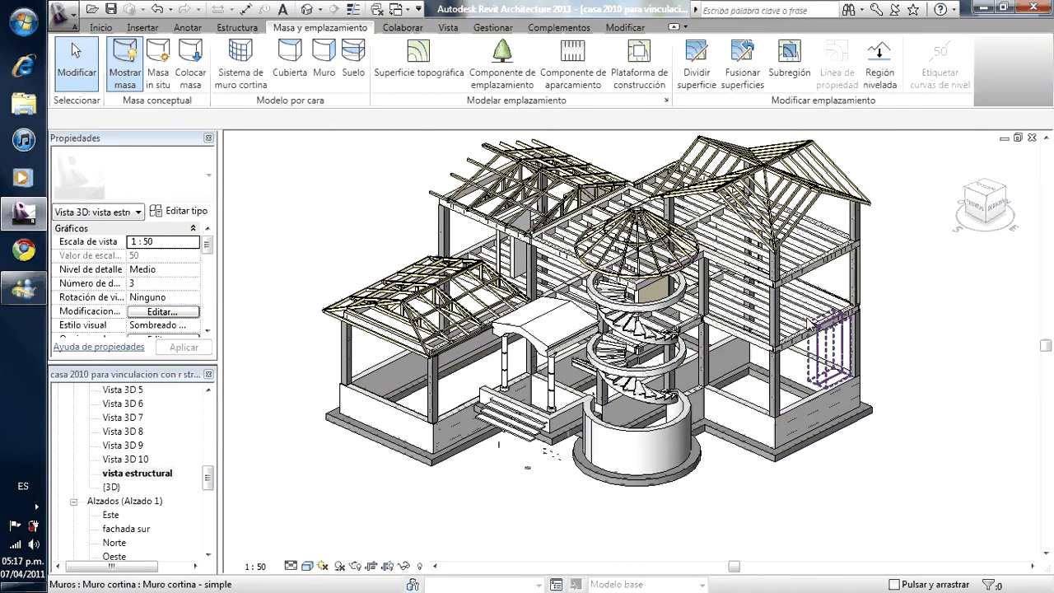
scroll(597, 330, up, 1)
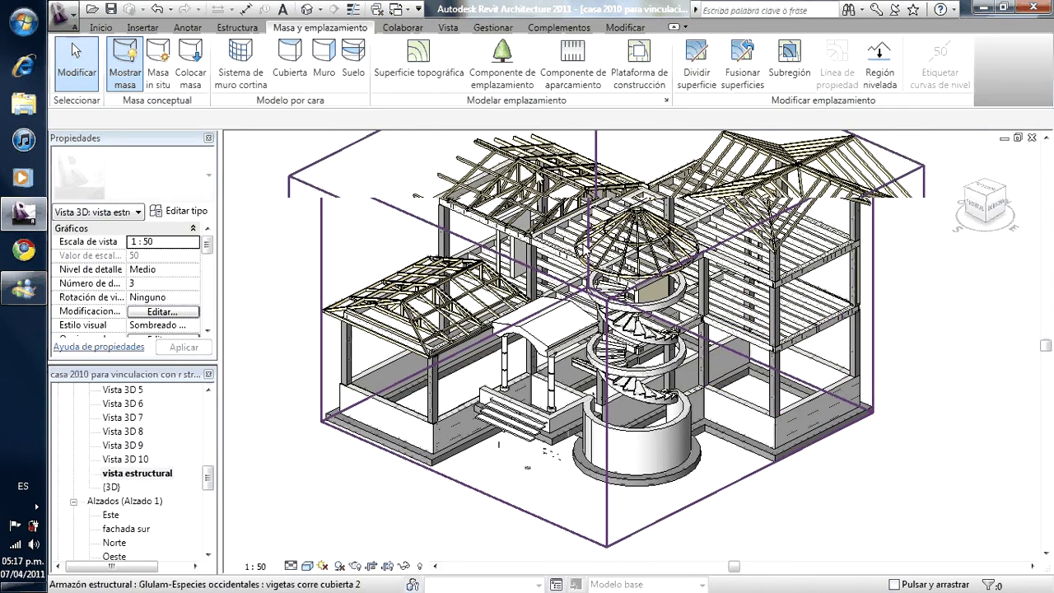
scroll(597, 330, up, 1)
scroll(597, 330, up, 1)
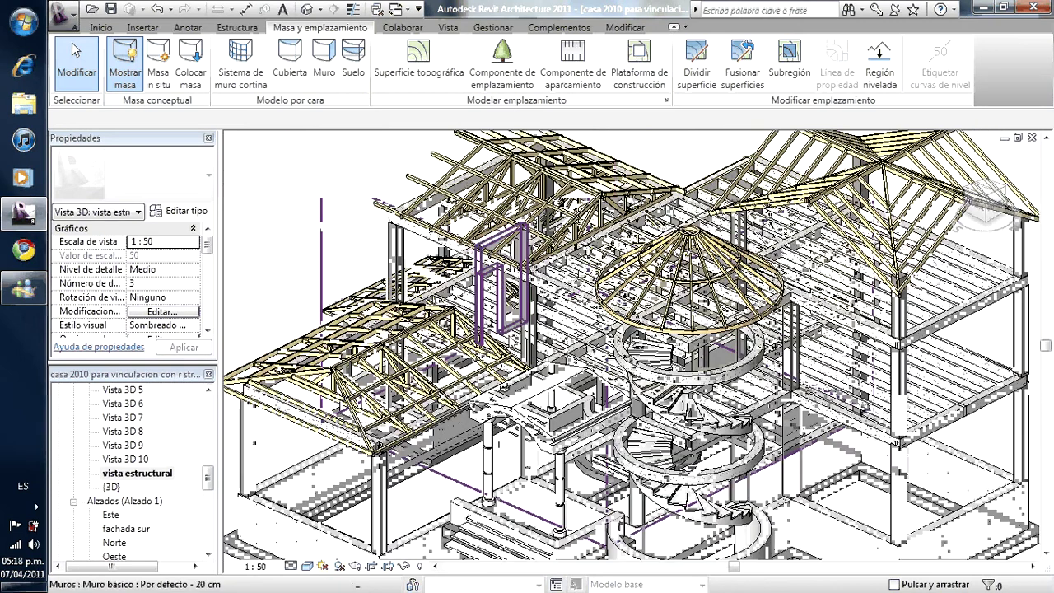
- Zoom the model to fit (ZF) and open the 'corte por fachada' section
key(z)
key(f)
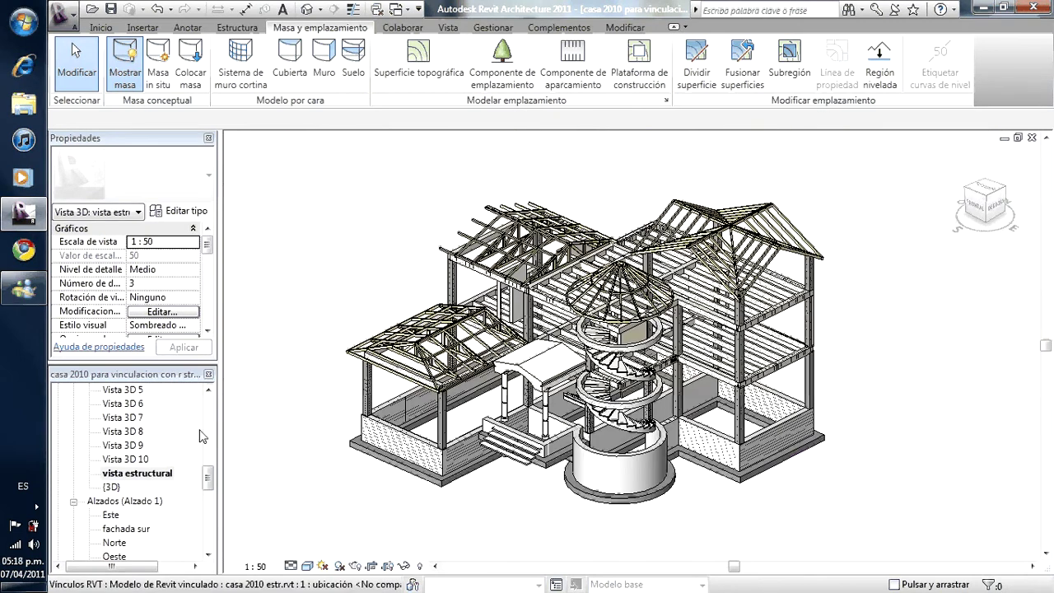
drag(208, 478, 208, 502)
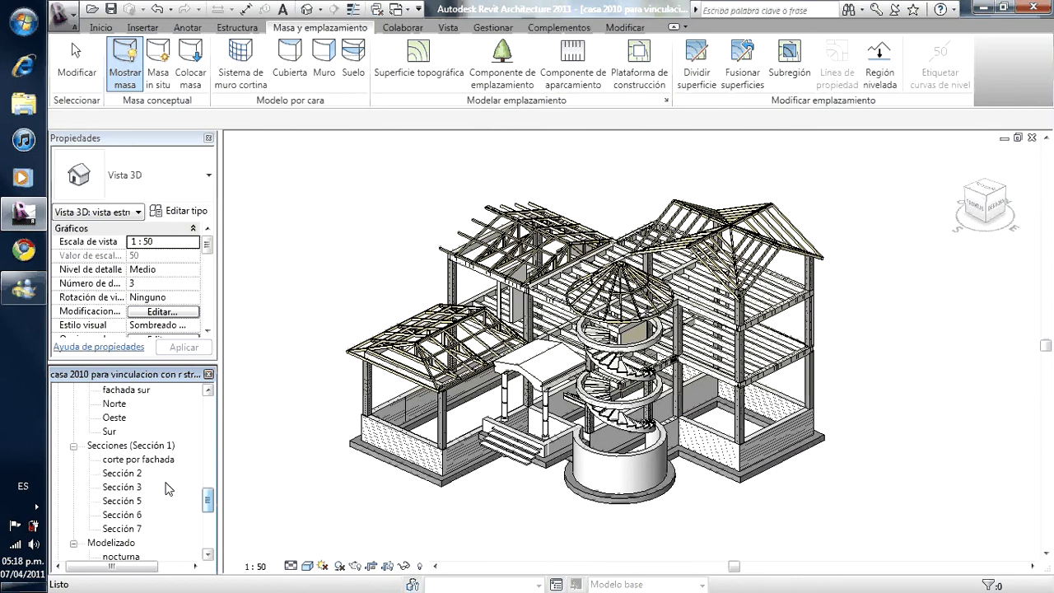
double_click(150, 462)
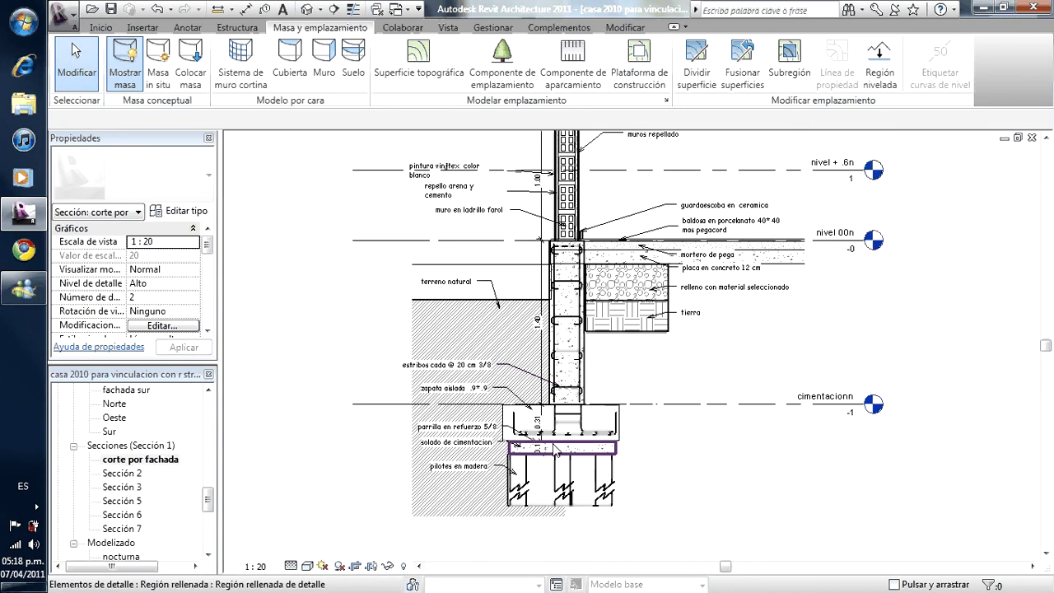
- Pan up the facade section through the upper wall, Nivel 2, roof, gutter and Nivel 3 azotea
ctrl+scroll(556, 448, up, 3)
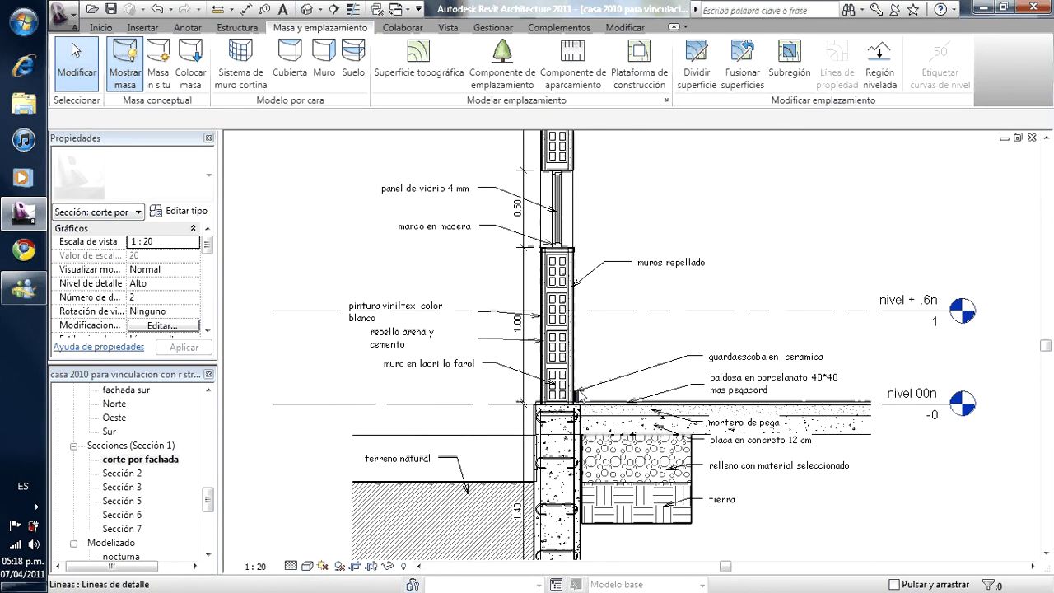
scroll(555, 426, down, 1)
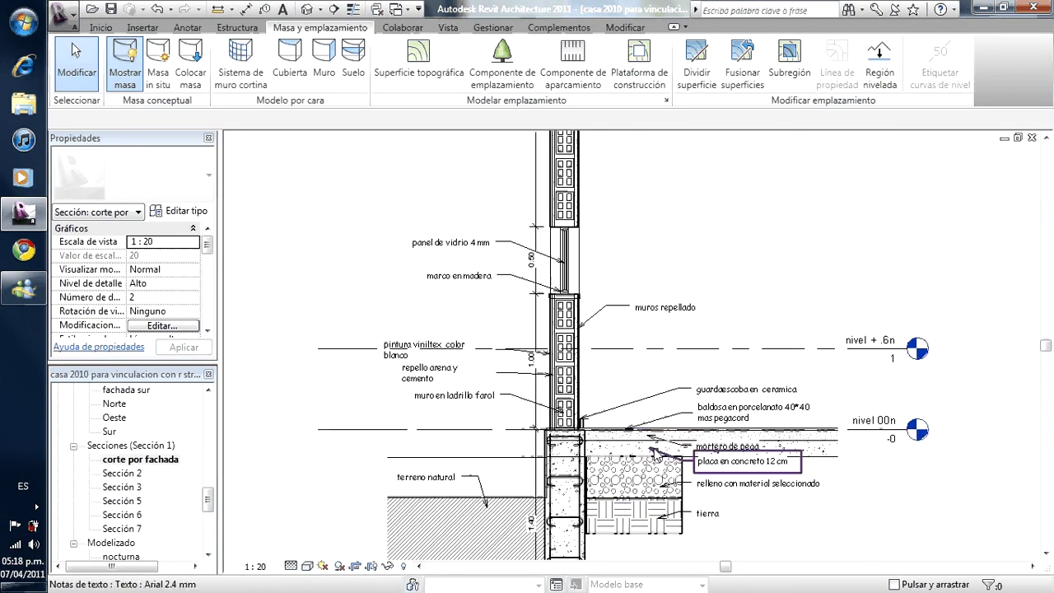
middle_drag(556, 426, 621, 525)
middle_drag(588, 266, 638, 348)
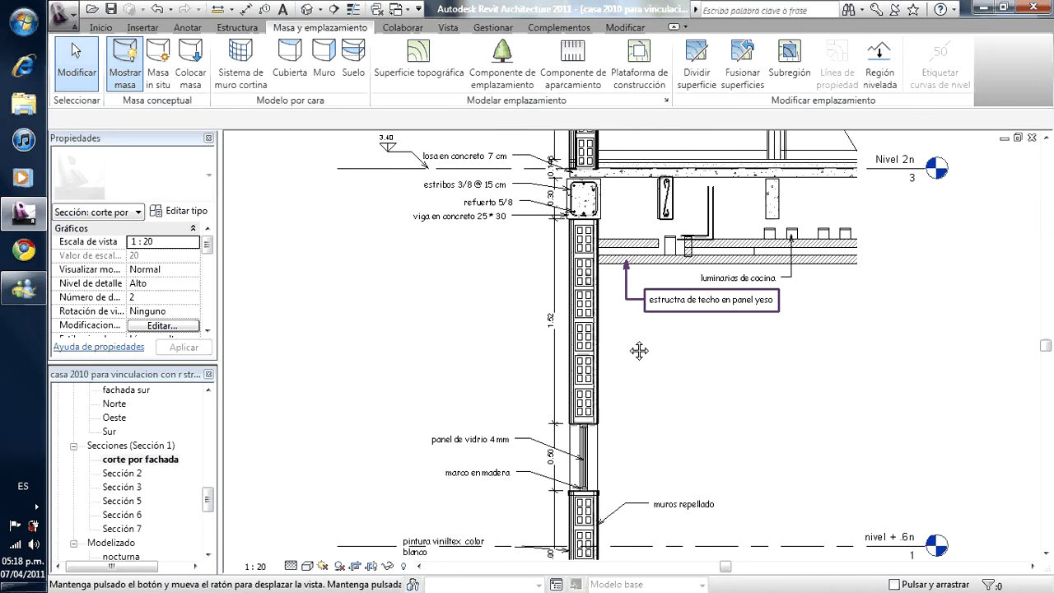
middle_drag(664, 142, 640, 349)
middle_drag(613, 189, 637, 514)
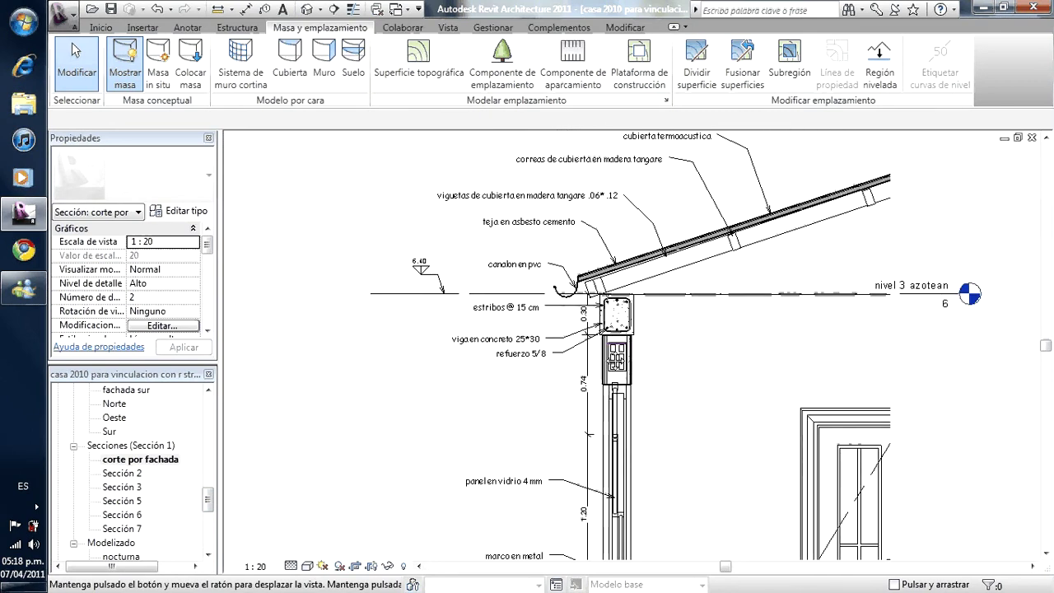
middle_drag(612, 269, 612, 380)
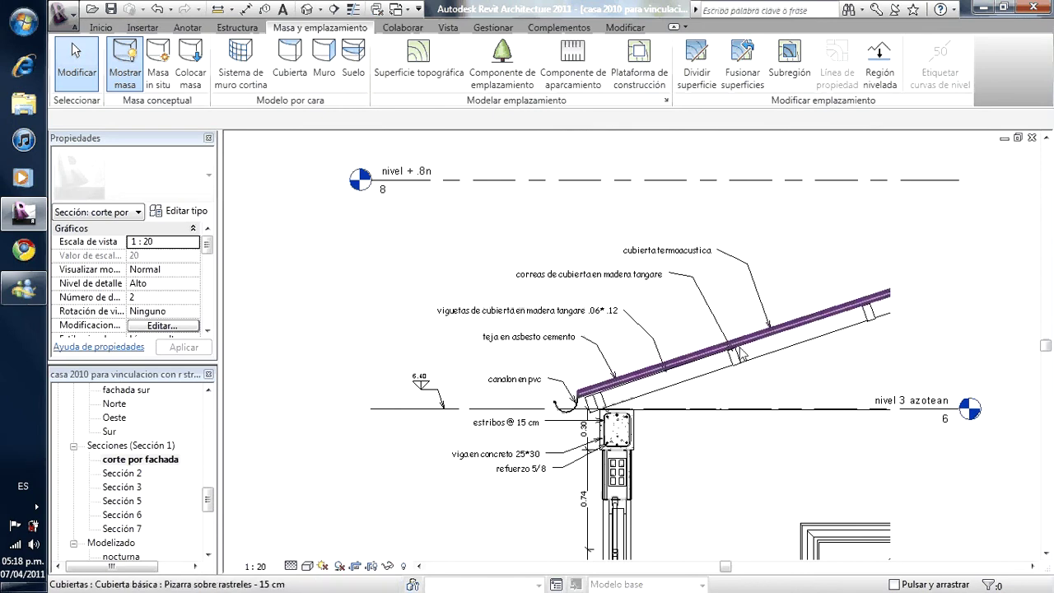
- Move down the section to the lower floor, slab and beam detail, and glass panel
scroll(548, 467, up, 2)
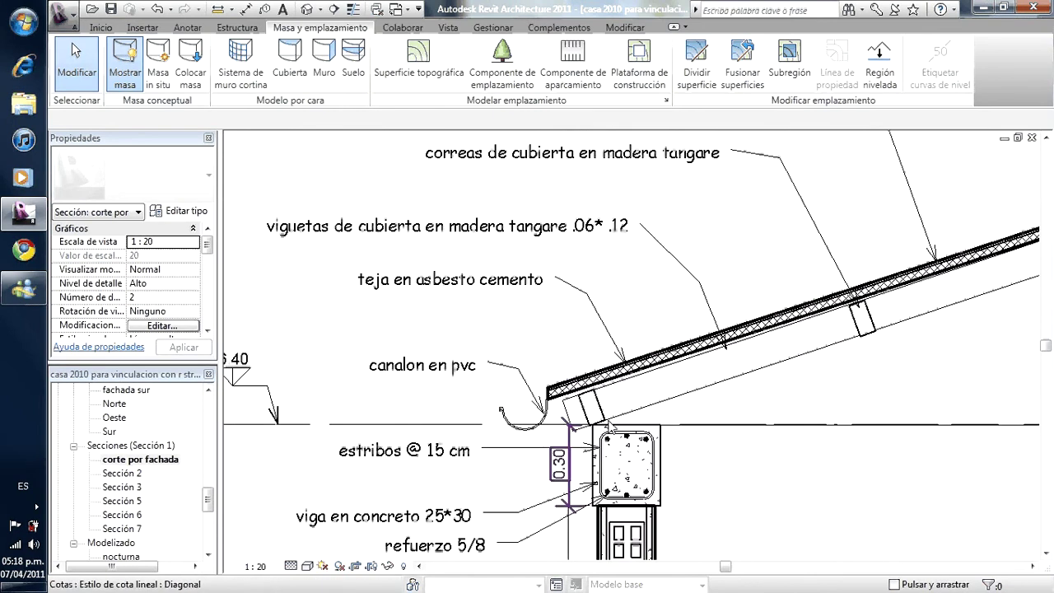
scroll(599, 416, down, 3)
middle_drag(599, 415, 549, 249)
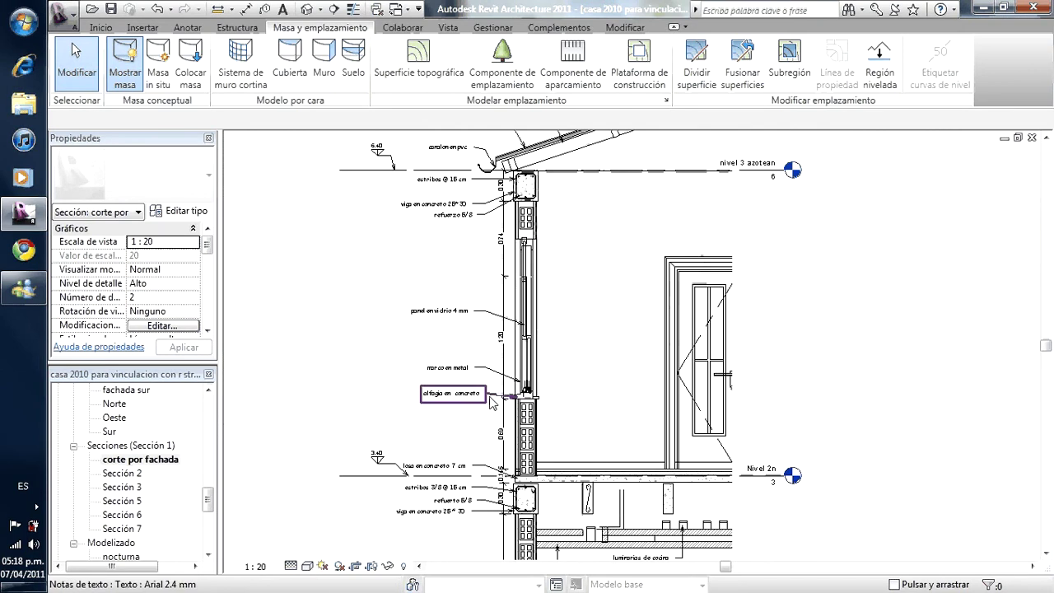
scroll(477, 392, up, 2)
middle_drag(447, 393, 453, 185)
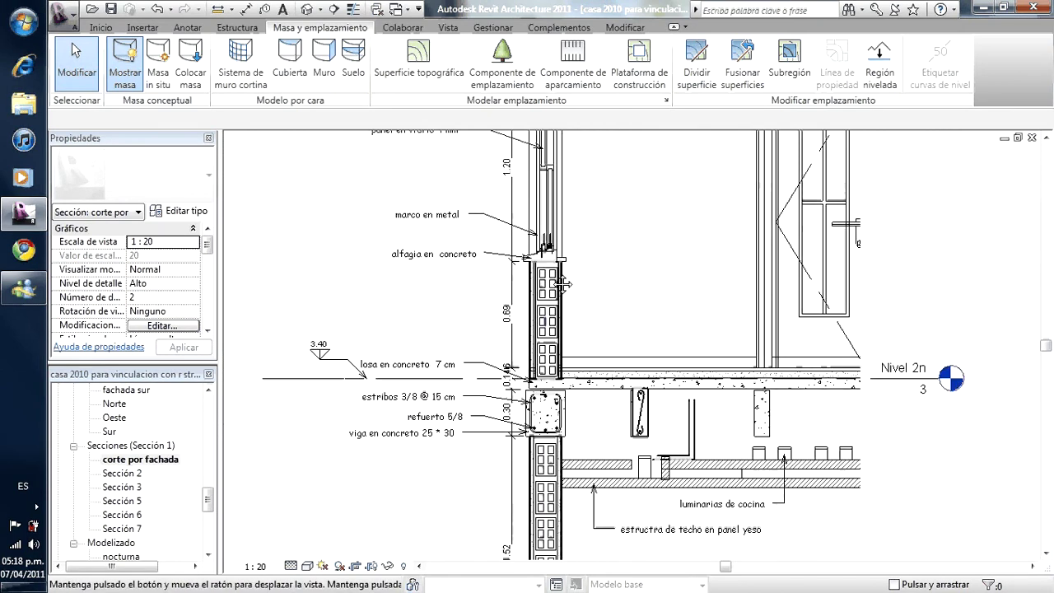
middle_drag(512, 477, 506, 177)
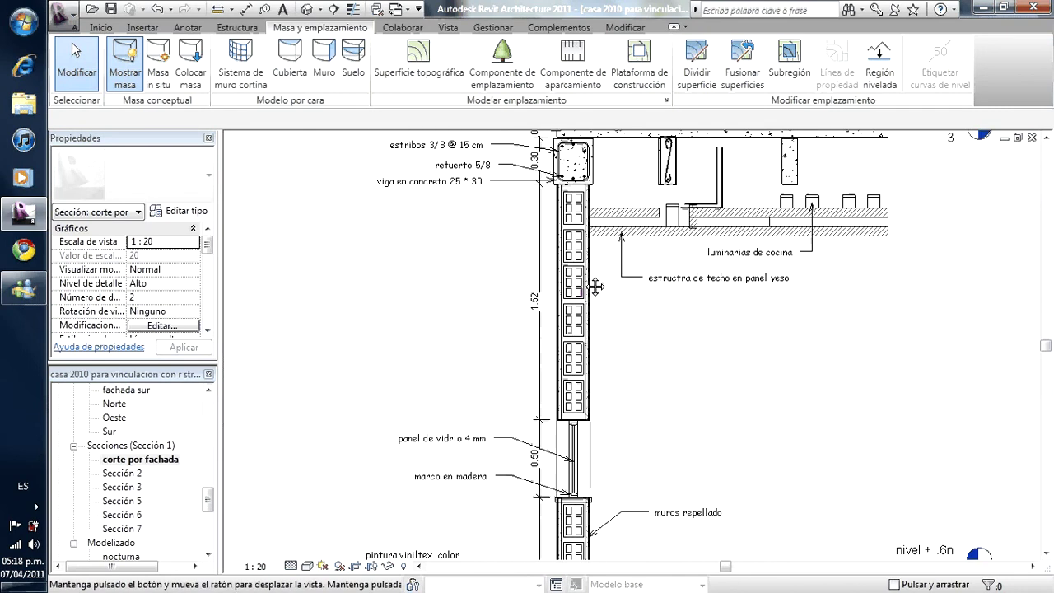
- Zoom around the lower wall section, then open sheet A 1 - ARQUITECTONICOS
scroll(474, 412, up, 2)
scroll(474, 411, down, 2)
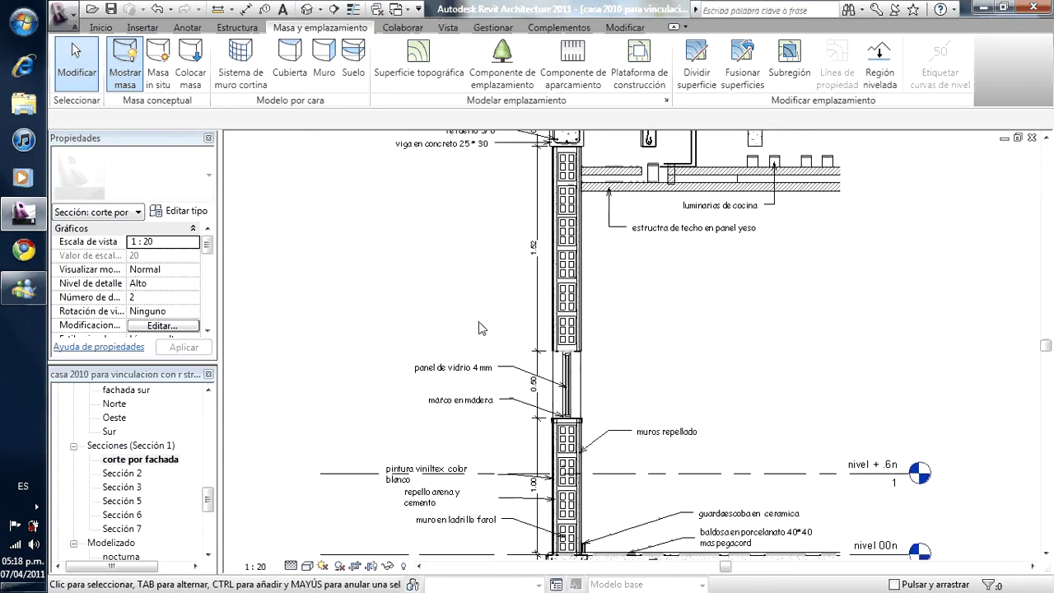
scroll(461, 470, down, 2)
scroll(535, 485, up, 2)
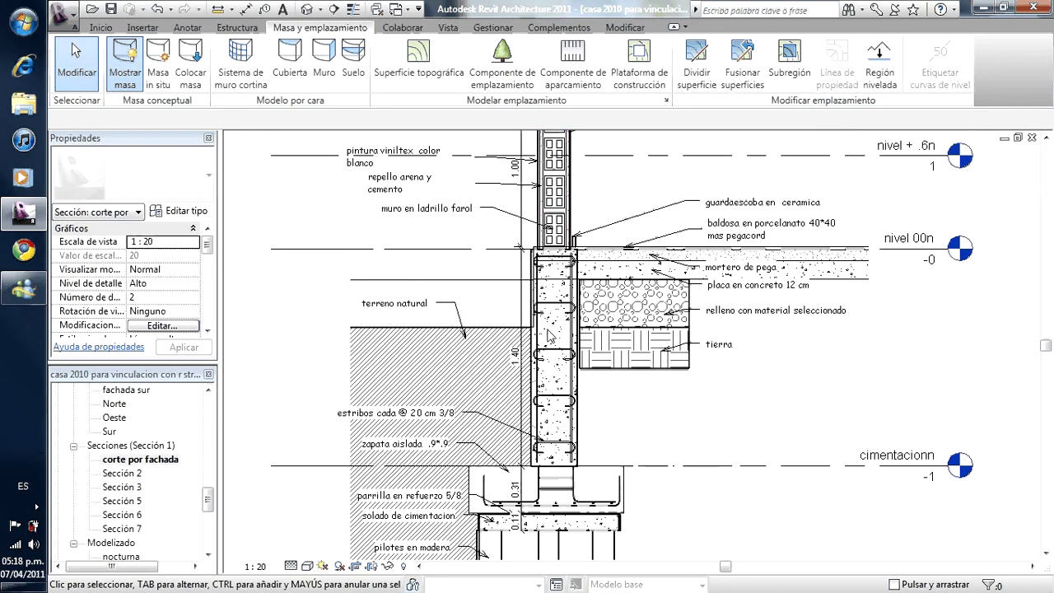
scroll(639, 331, up, 2)
scroll(639, 331, down, 1)
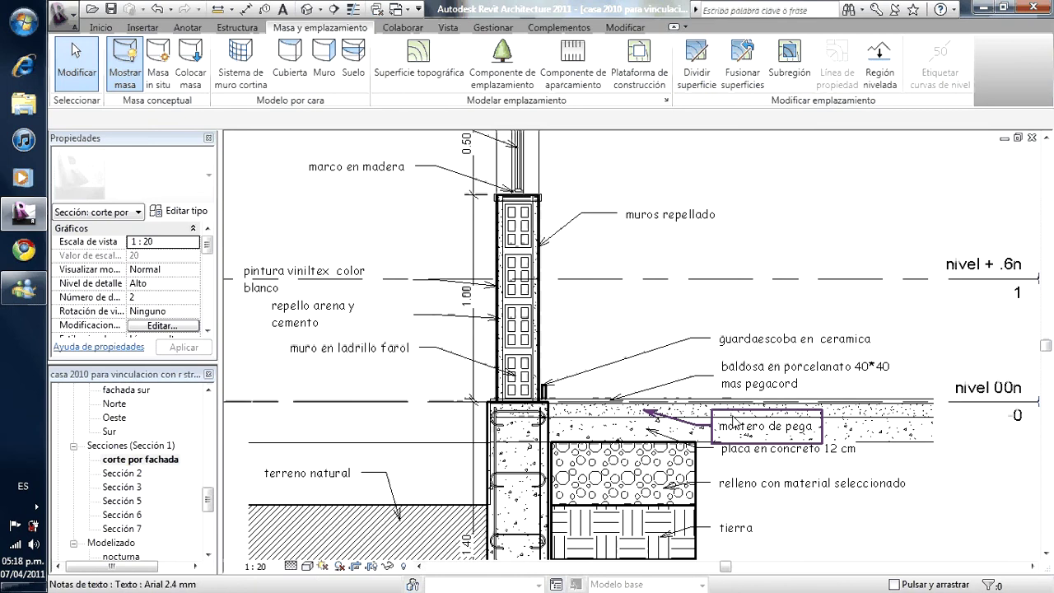
scroll(506, 456, down, 1)
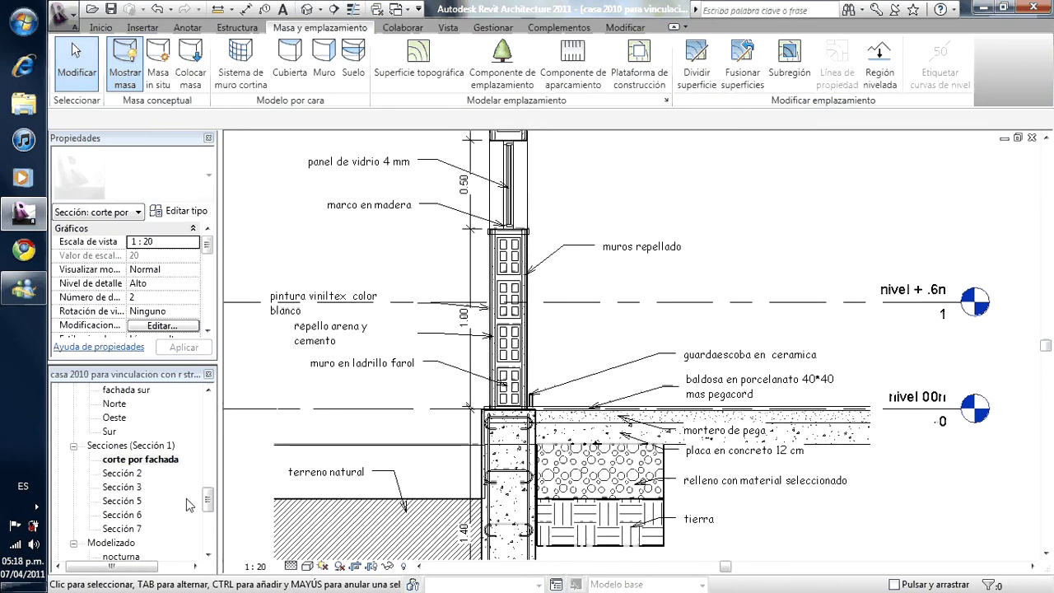
drag(207, 500, 207, 536)
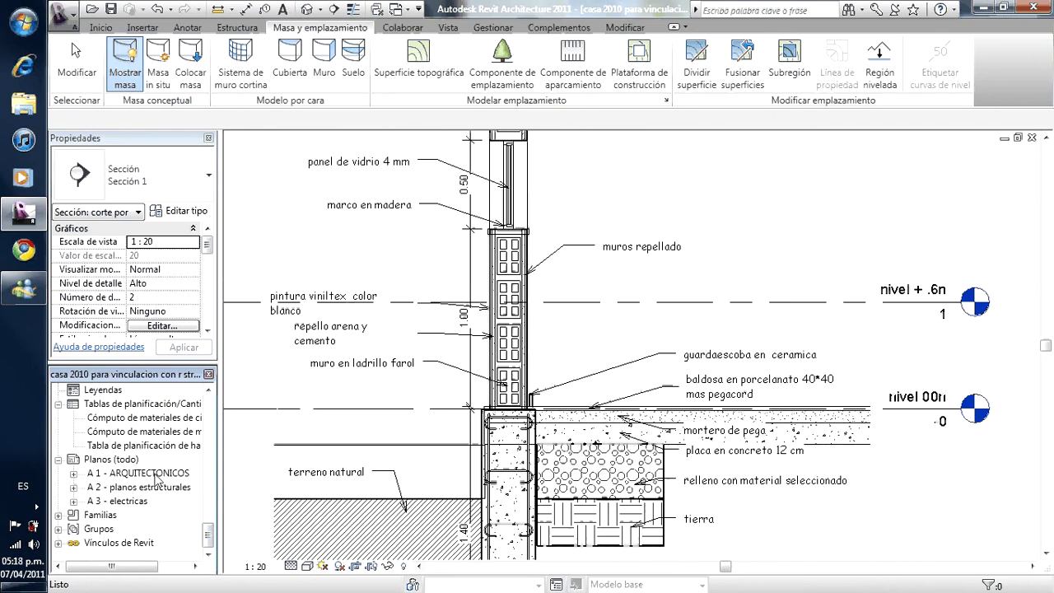
double_click(156, 475)
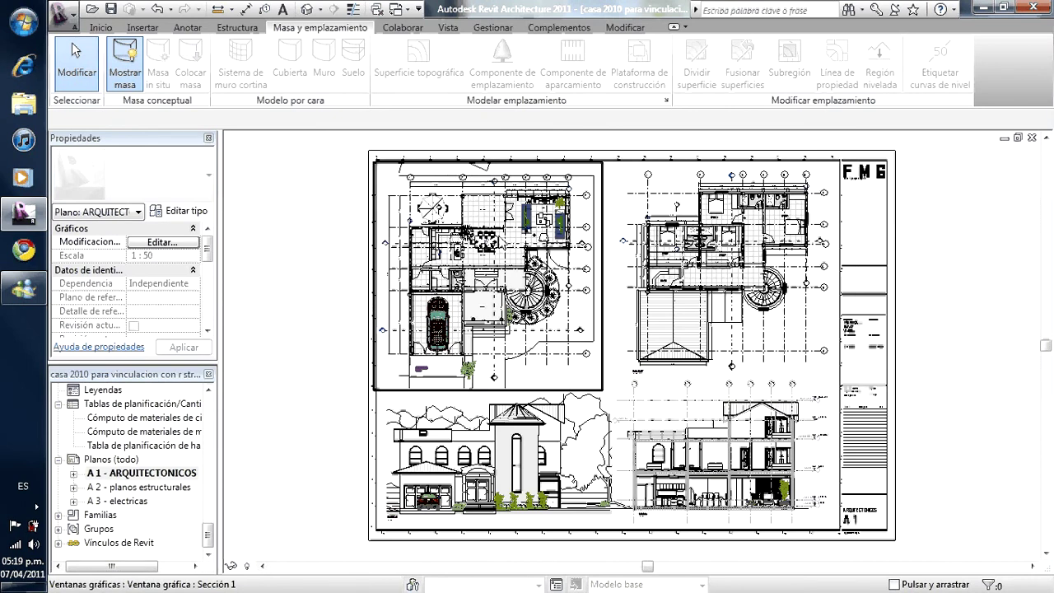
- Zoom into the left floor-plan viewport on sheet A 1, then open sheet A 2 - planos estructurales
double_click(498, 235)
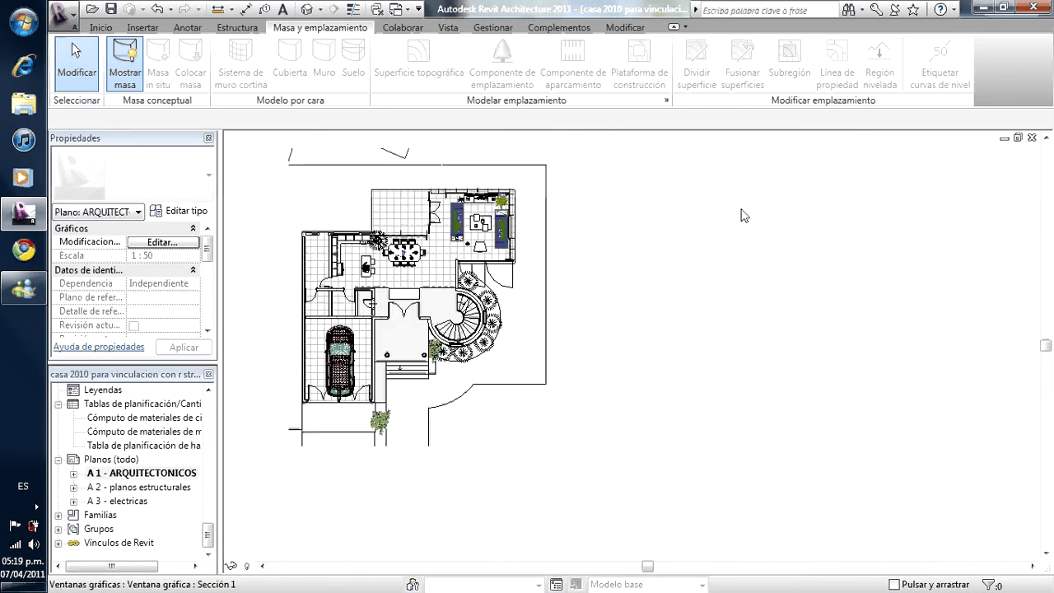
scroll(741, 216, up, 2)
scroll(822, 290, up, 2)
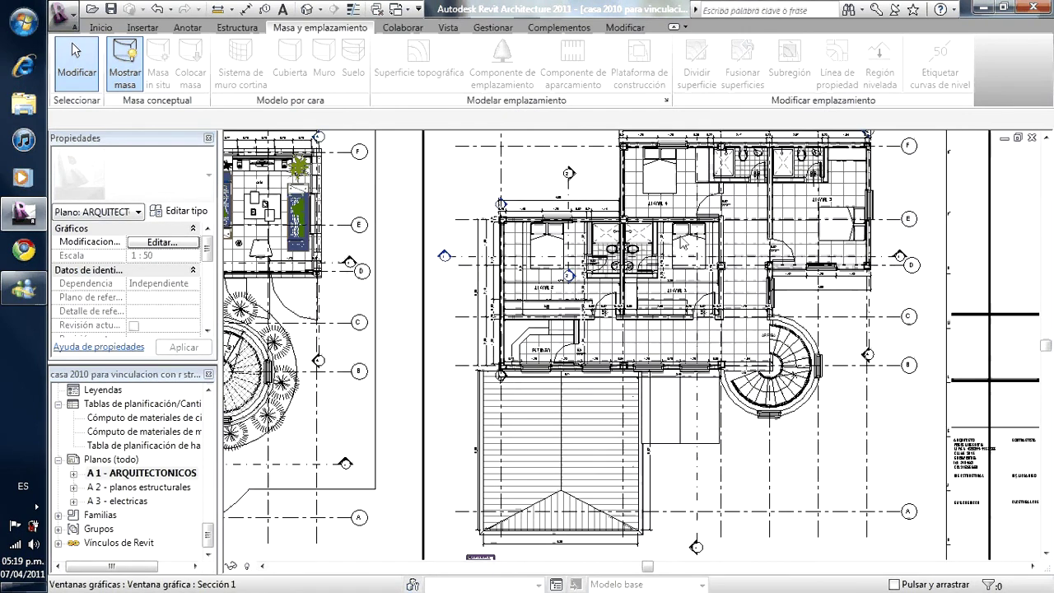
scroll(680, 242, down, 3)
scroll(680, 242, down, 2)
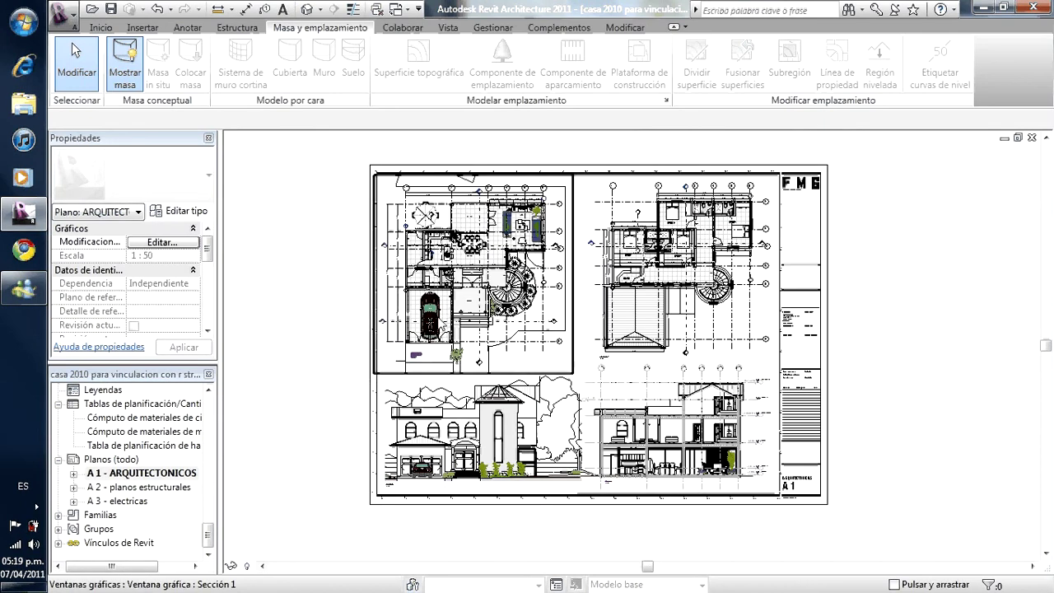
double_click(167, 486)
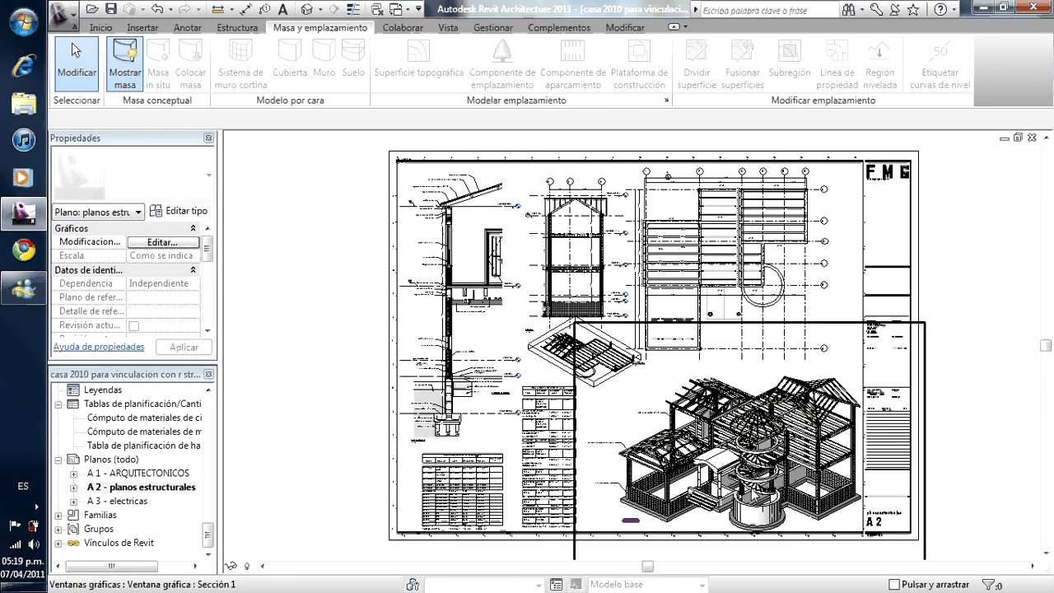
- Pan and zoom across the A 2 plans, wall-section roof, neighbouring wall detail and 3D slab
scroll(756, 493, up, 5)
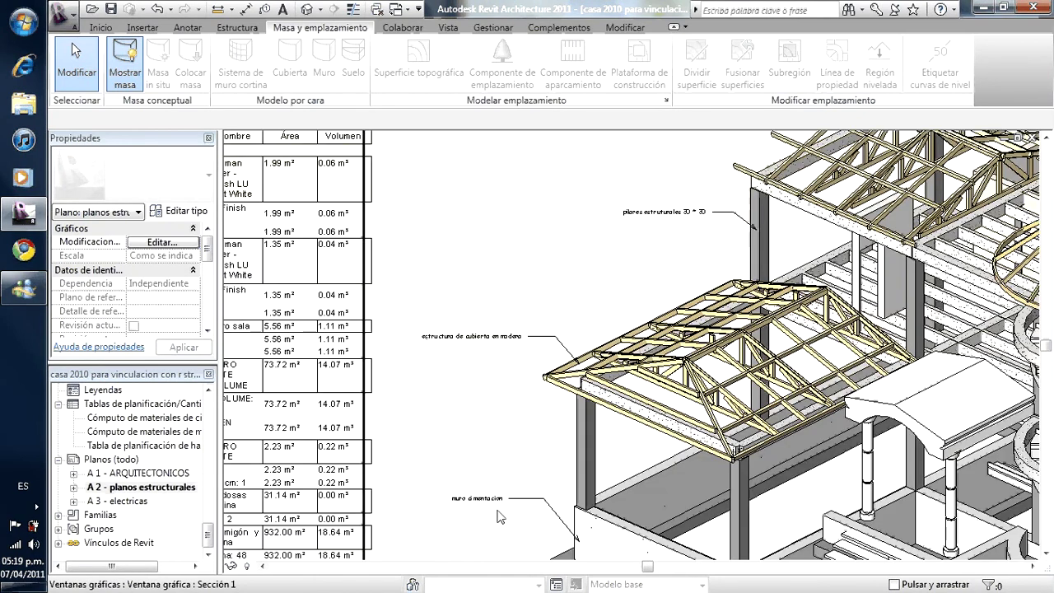
scroll(497, 516, down, 3)
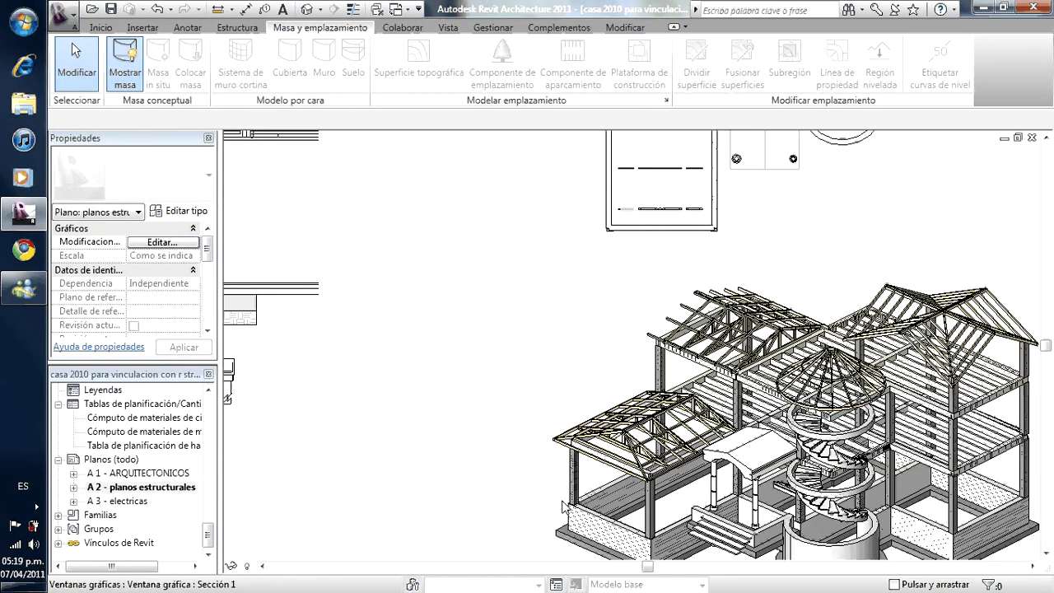
middle_drag(716, 136, 667, 298)
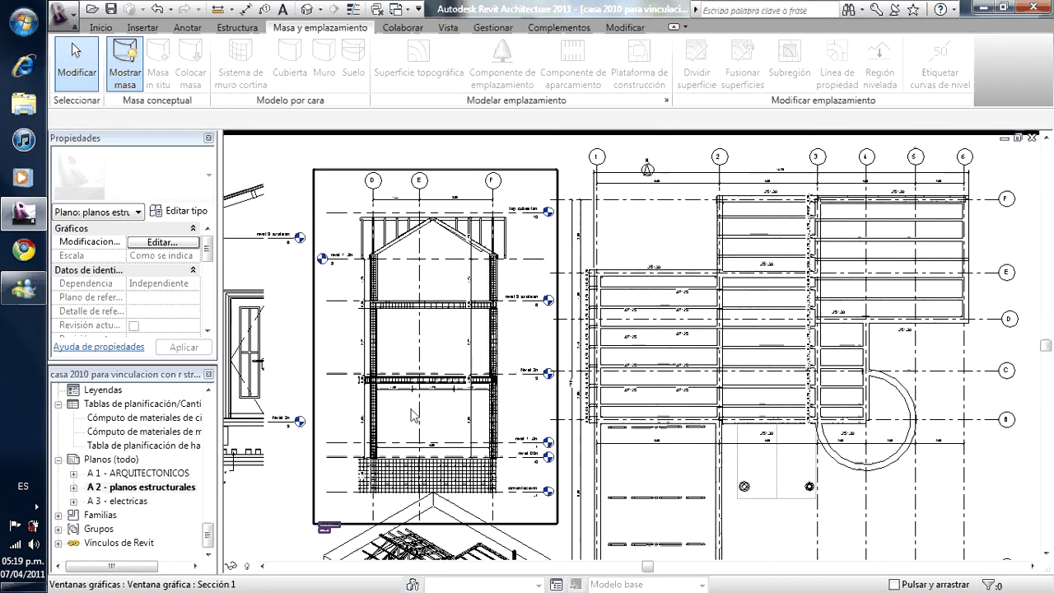
scroll(414, 416, up, 2)
scroll(393, 534, up, 1)
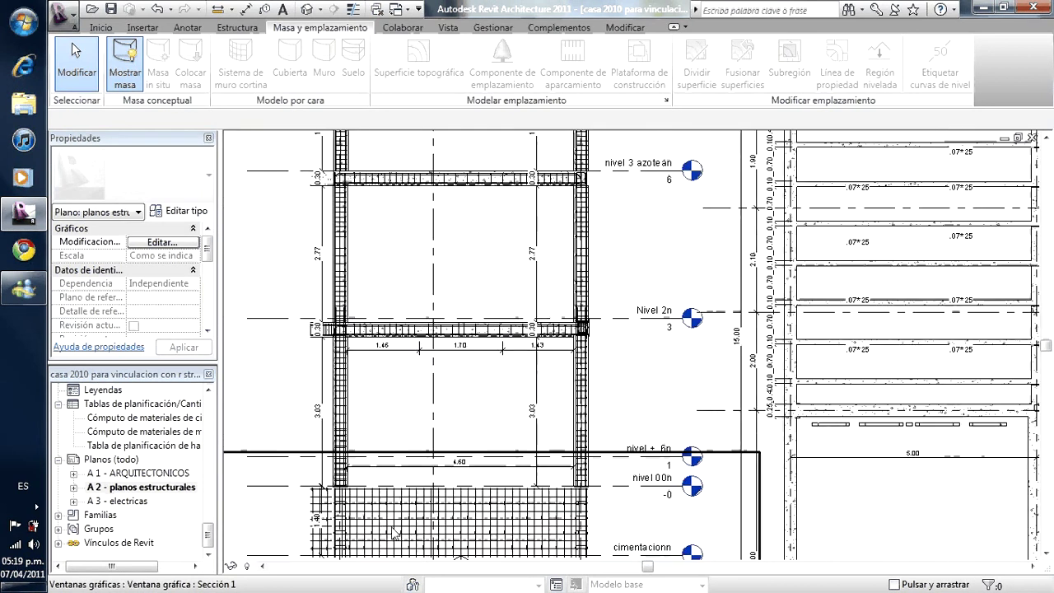
scroll(393, 533, up, 1)
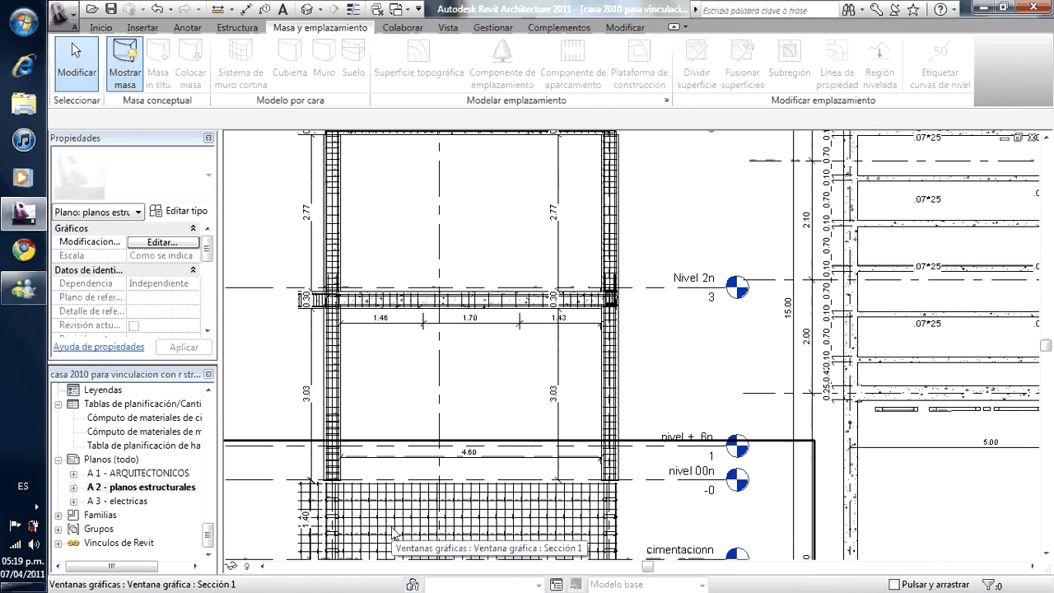
middle_drag(393, 534, 487, 424)
scroll(560, 246, down, 2)
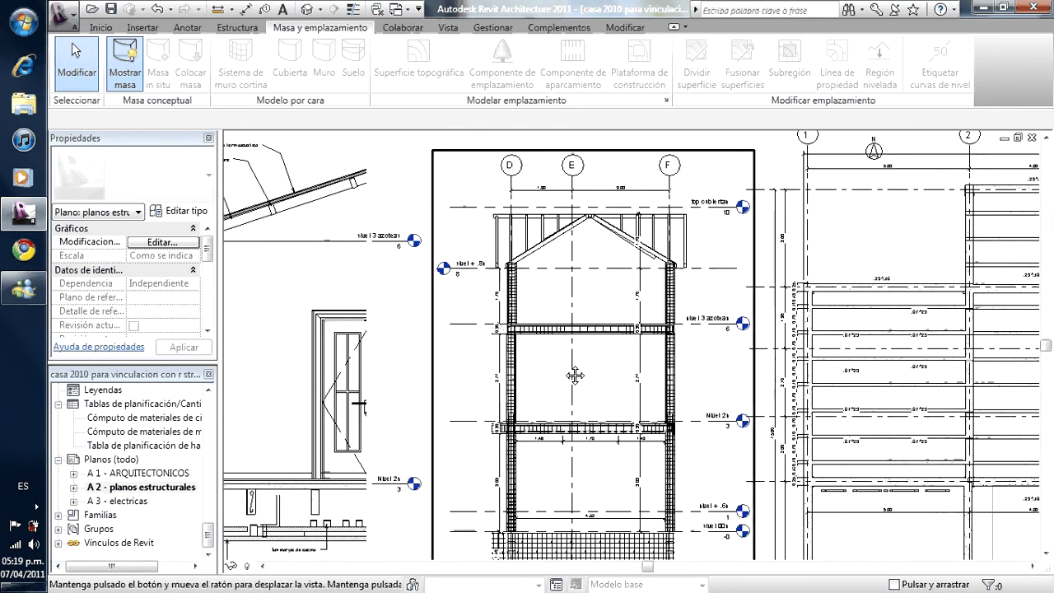
middle_drag(559, 245, 682, 318)
scroll(682, 318, down, 1)
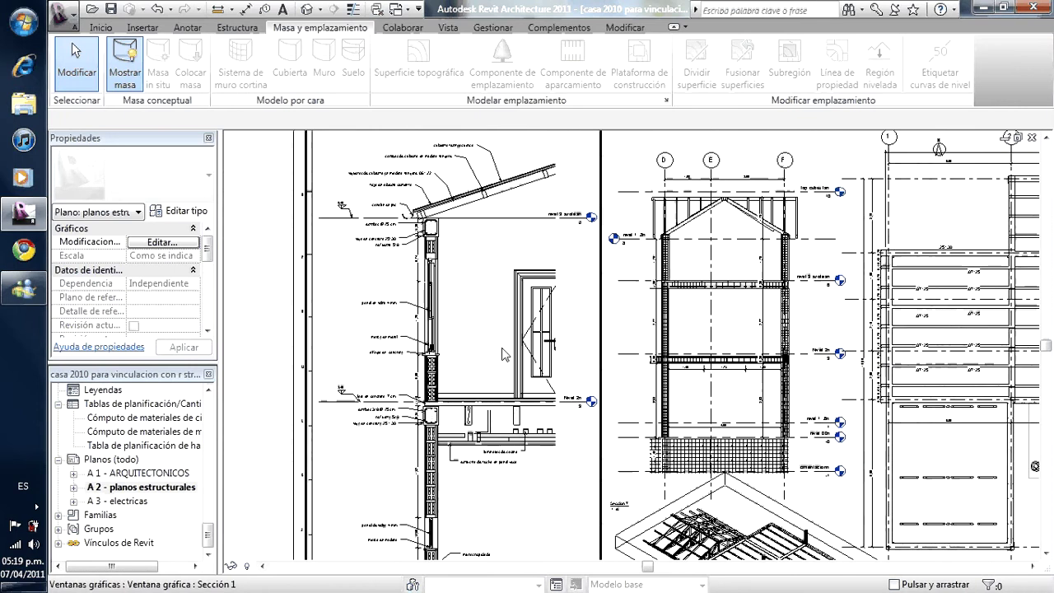
middle_drag(453, 363, 396, 173)
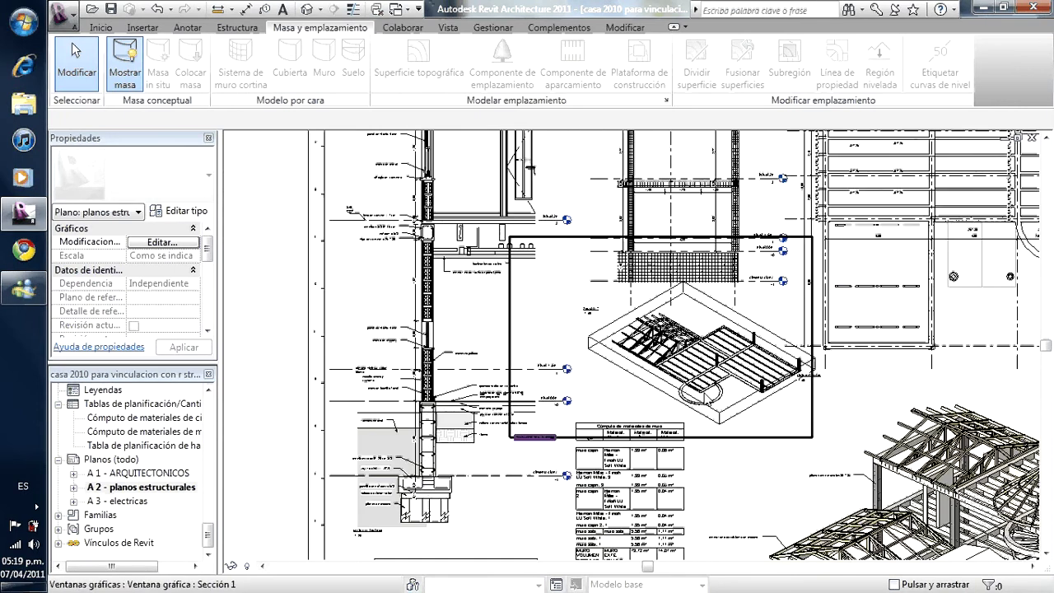
- Pan along the material schedule and zoom out until the whole A 2 sheet shows
scroll(721, 326, up, 5)
middle_drag(722, 327, 762, 447)
scroll(761, 447, down, 2)
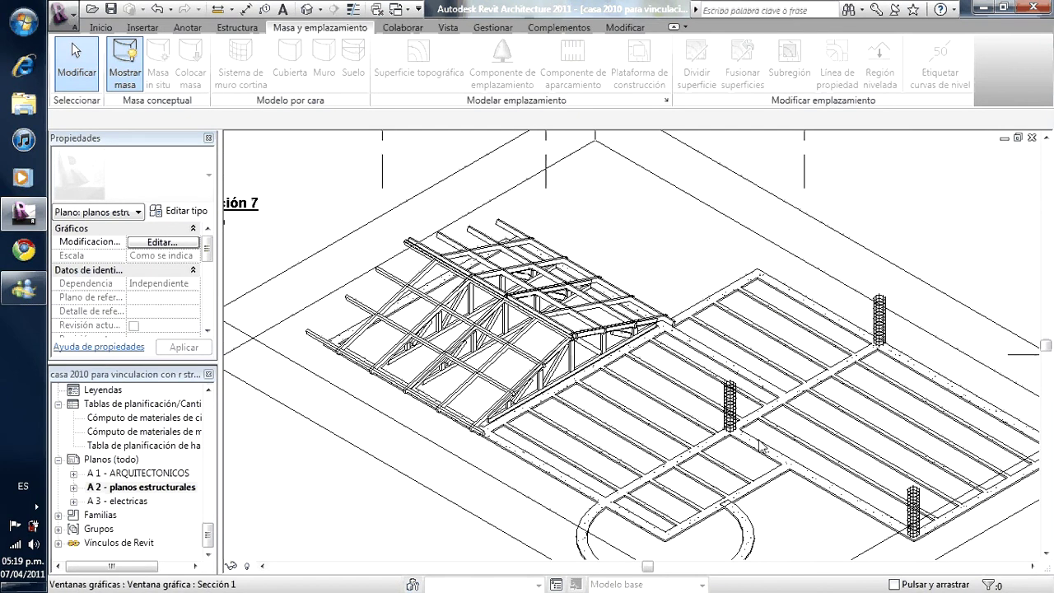
scroll(762, 447, up, 3)
scroll(743, 407, up, 2)
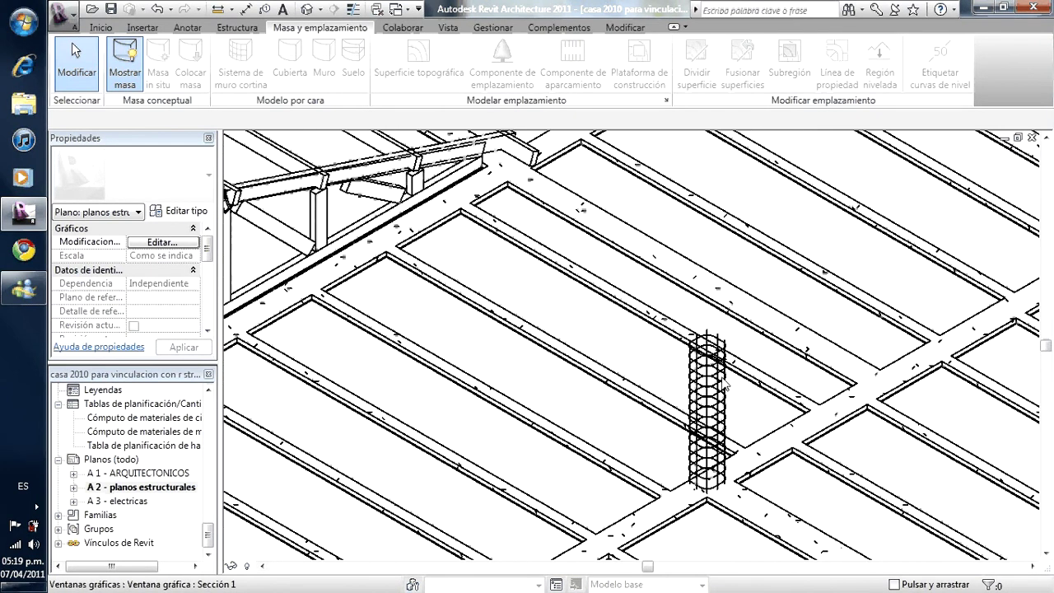
scroll(725, 383, down, 3)
scroll(696, 362, down, 3)
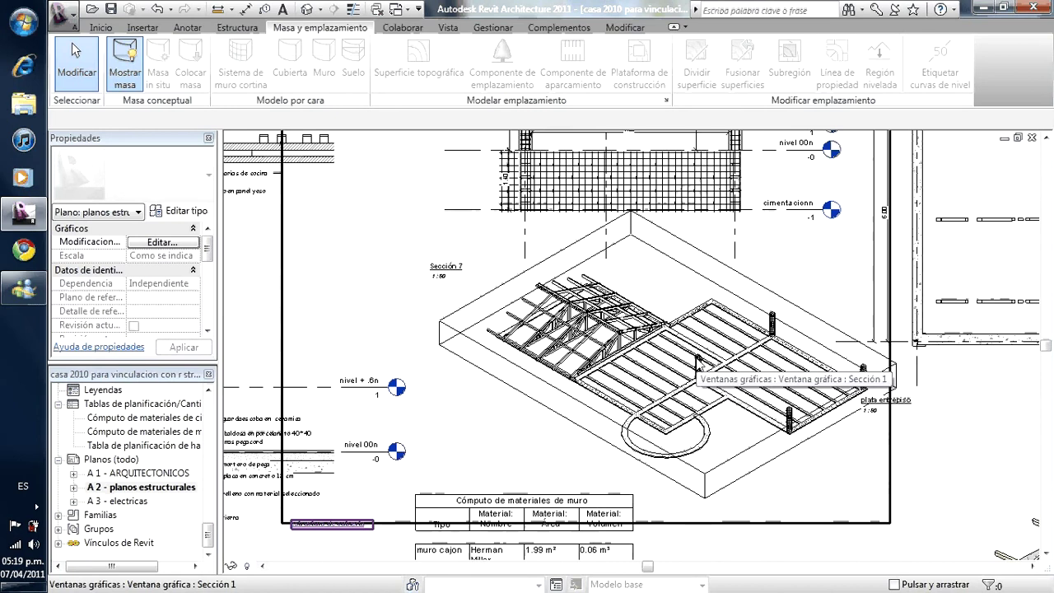
scroll(697, 363, down, 2)
scroll(632, 415, up, 3)
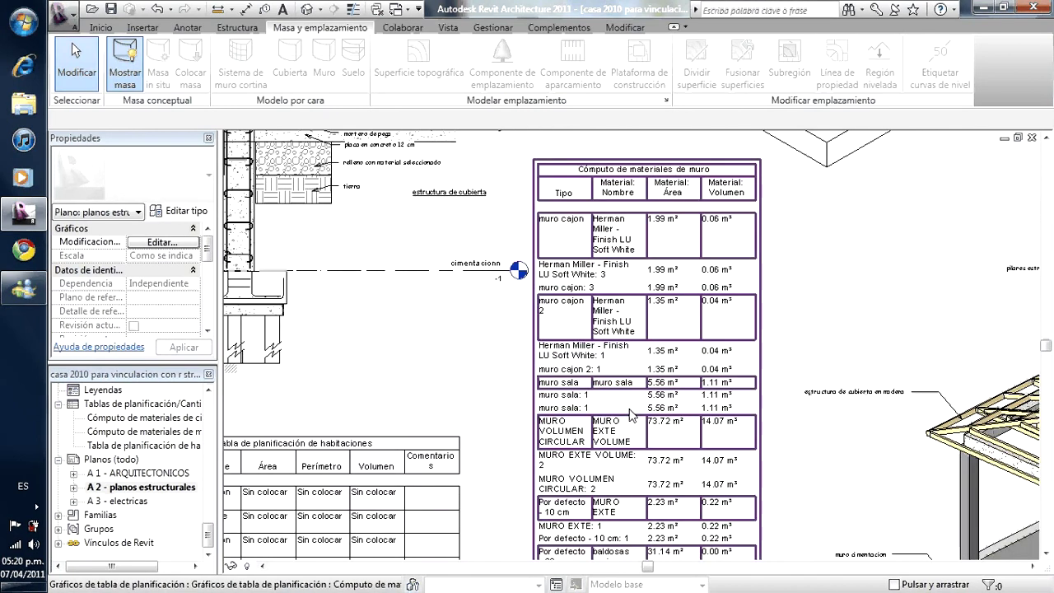
middle_drag(582, 434, 468, 334)
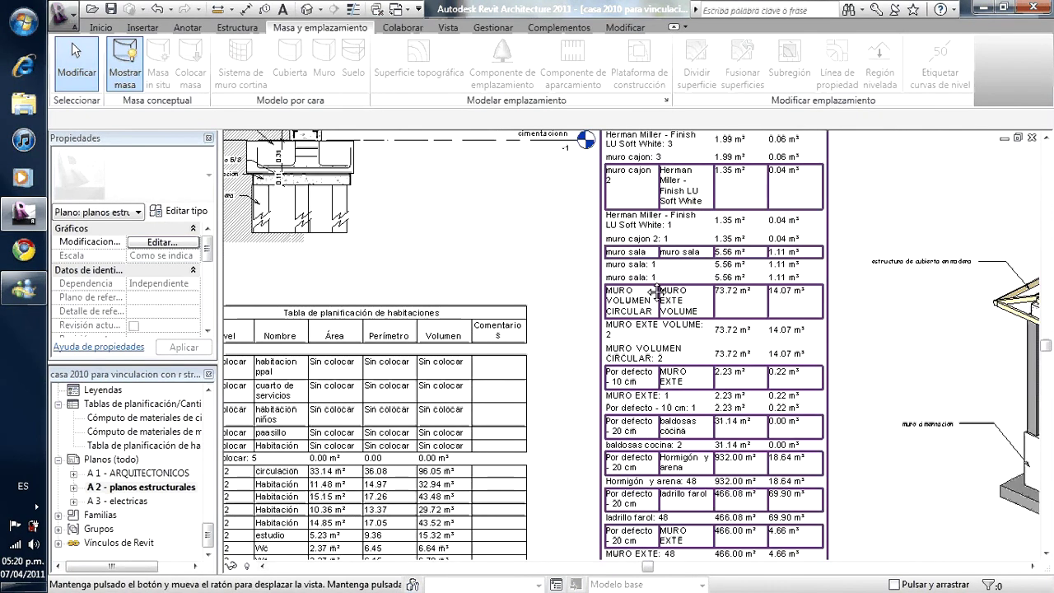
scroll(468, 333, down, 2)
scroll(466, 333, down, 1)
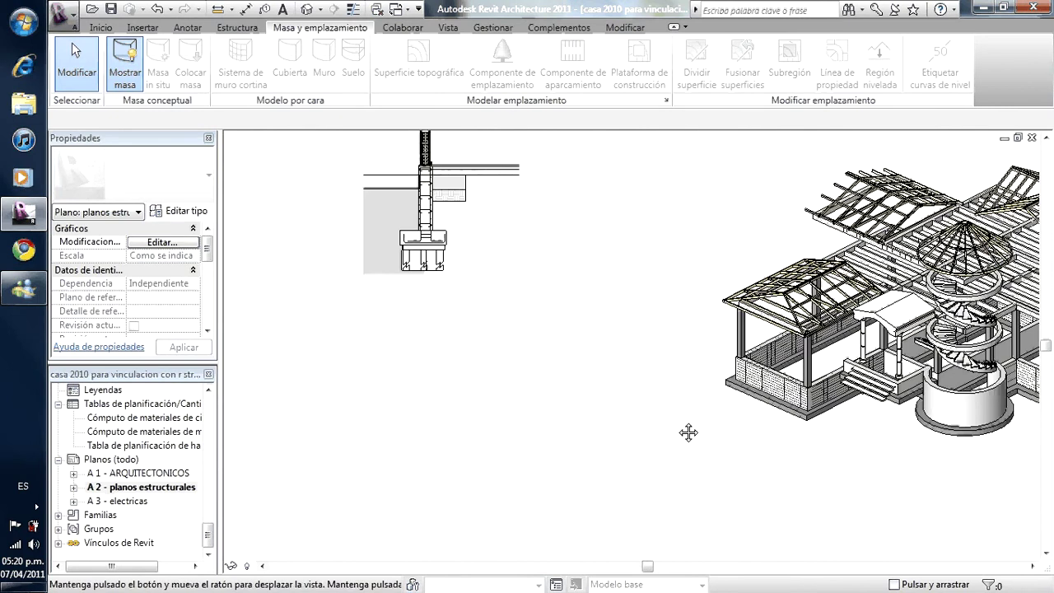
- Open sheet A 3 - electricas and pan and zoom around its electrical floor plan
double_click(132, 500)
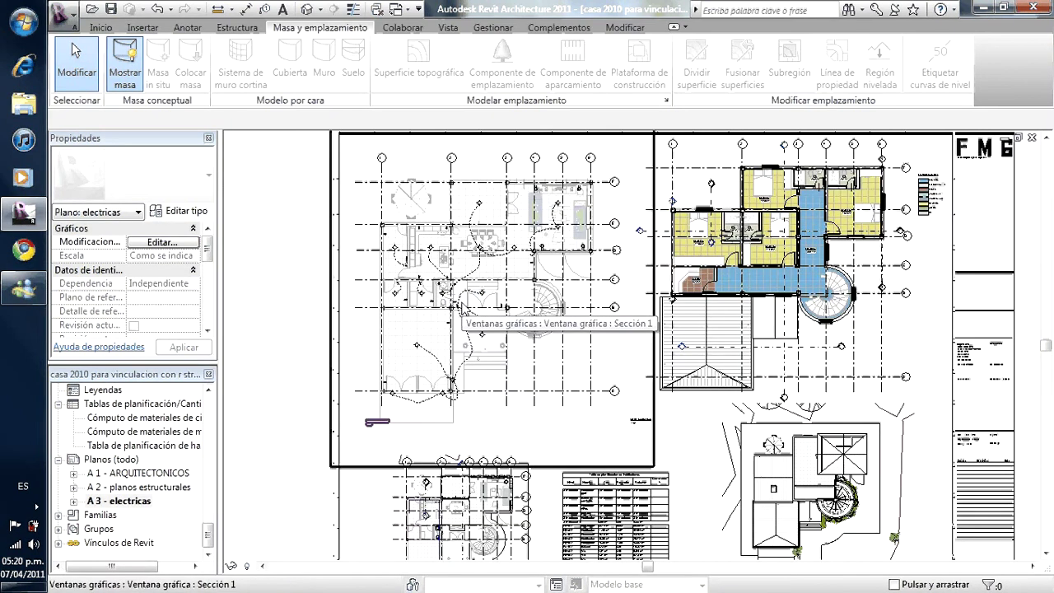
scroll(461, 304, up, 2)
scroll(461, 306, up, 1)
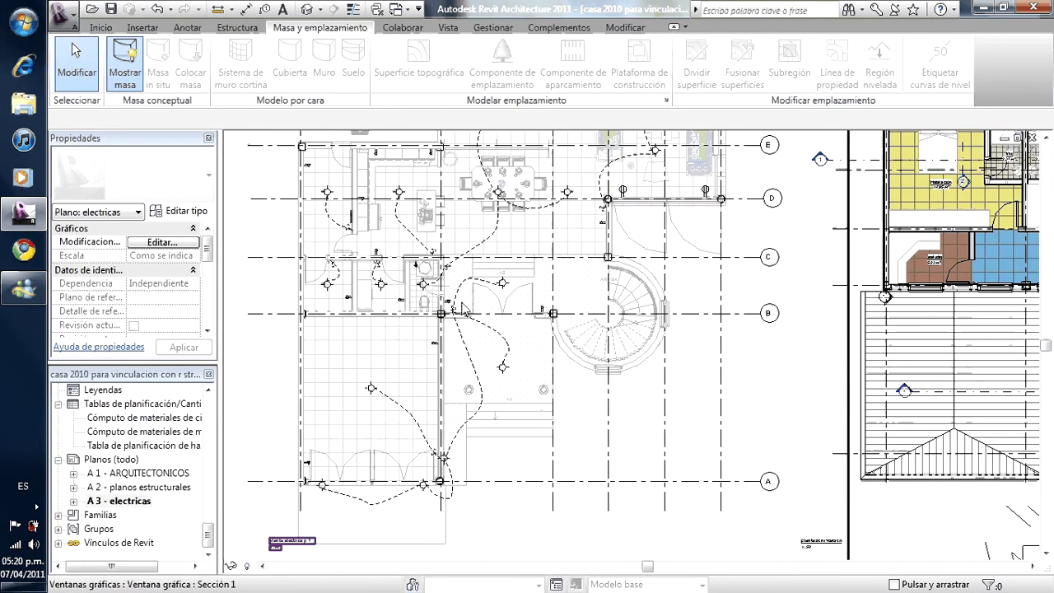
mouse_move(641, 394)
middle_down()
mouse_move(493, 413)
mouse_move(449, 398)
middle_up()
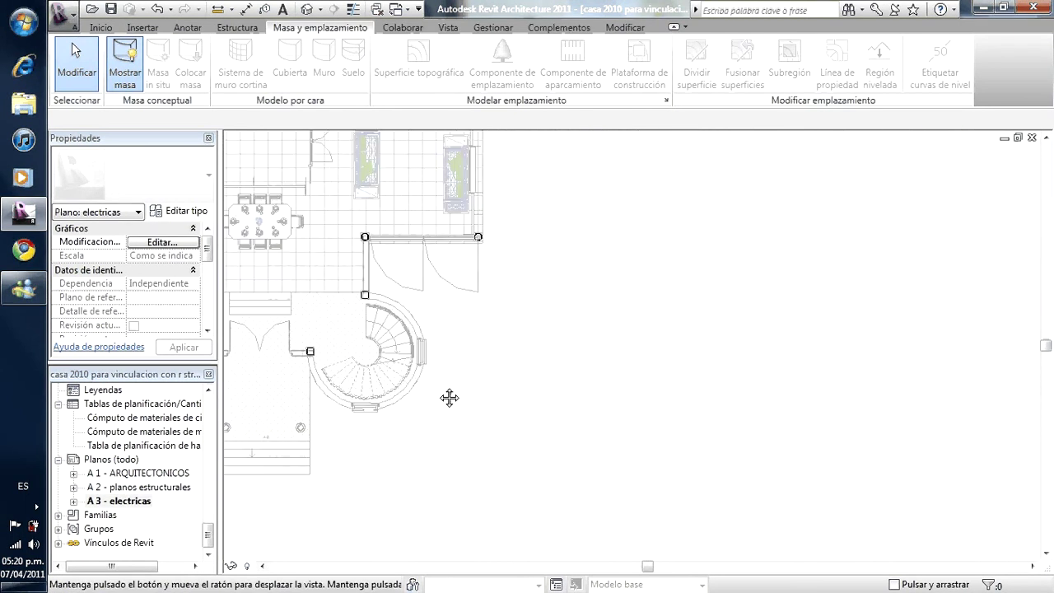
scroll(449, 398, down, 2)
middle_drag(577, 377, 549, 378)
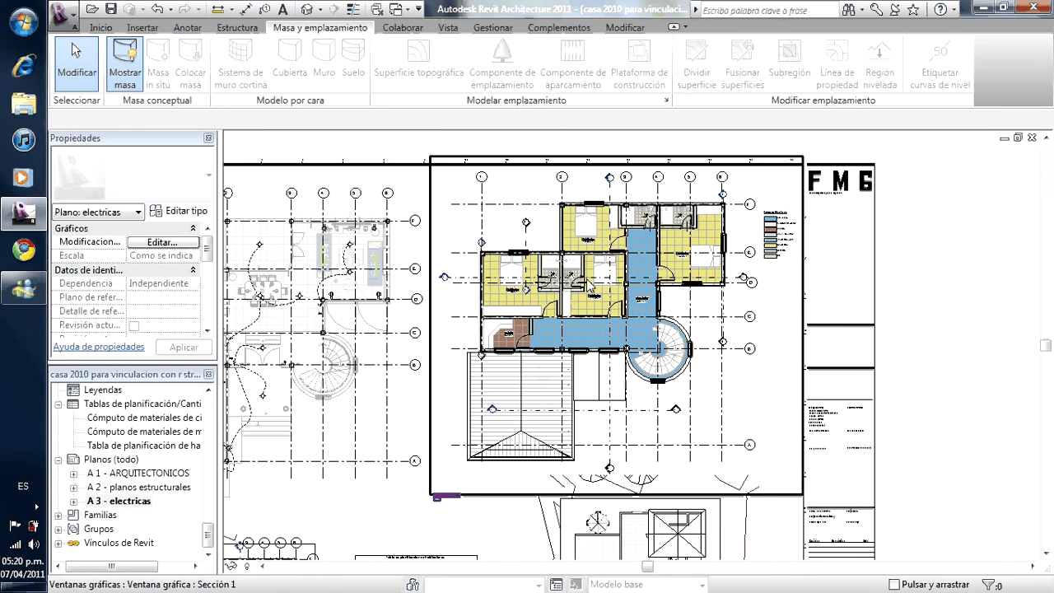
middle_drag(590, 497, 632, 291)
scroll(666, 388, up, 2)
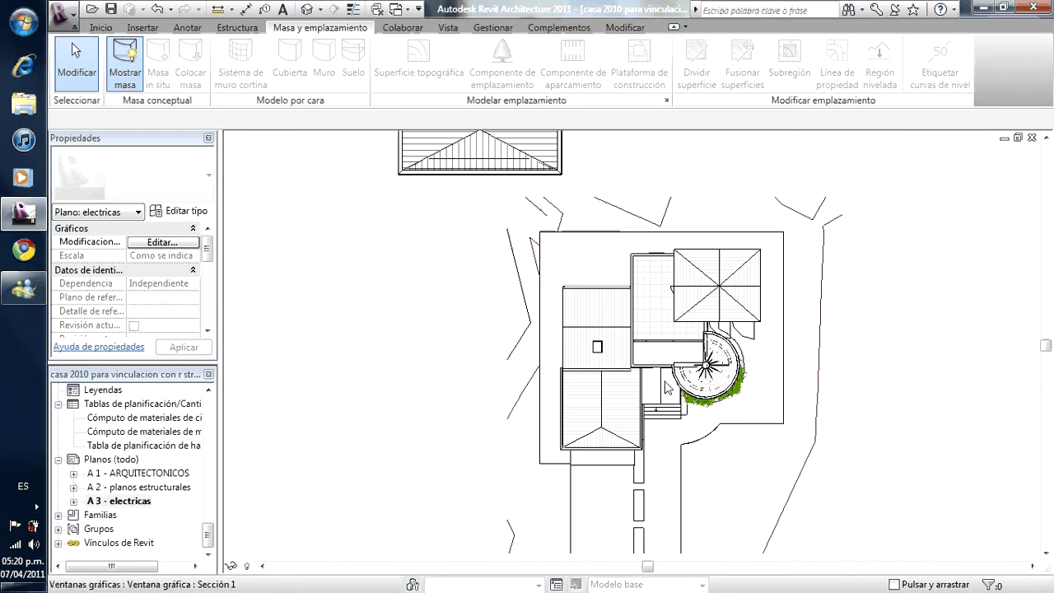
- Zoom into the electrical floor plan and 15-room schedule on sheet A 3 - electricas, then show the whole sheet
double_click(663, 380)
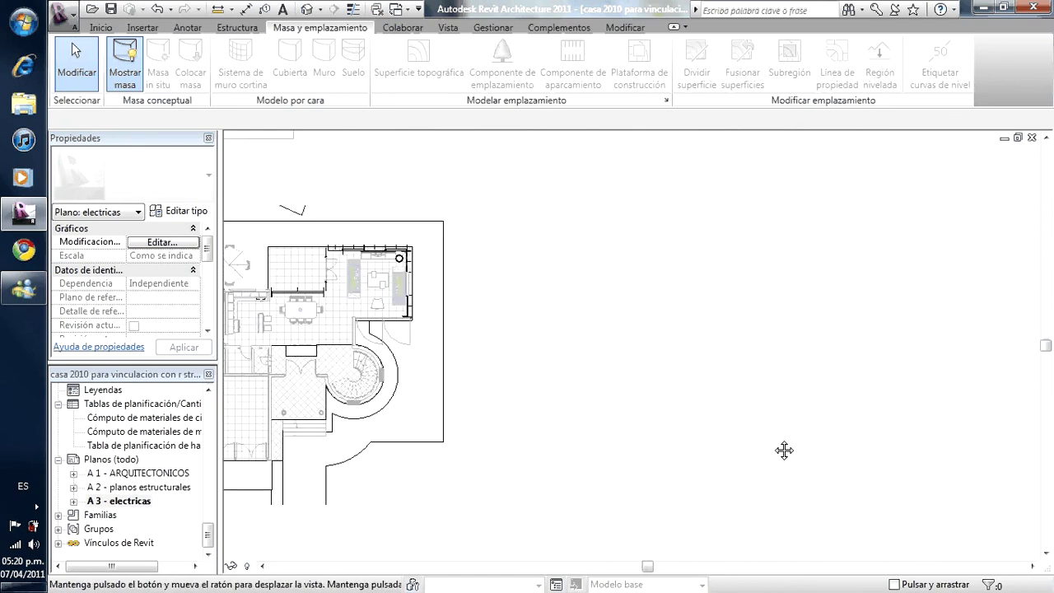
middle_drag(616, 513, 834, 449)
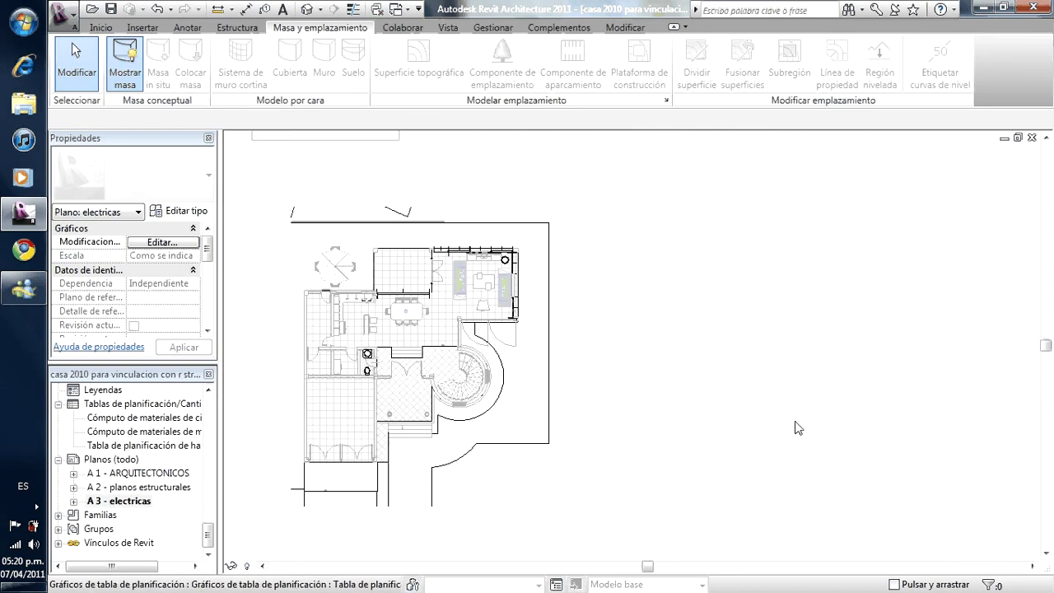
scroll(366, 439, up, 2)
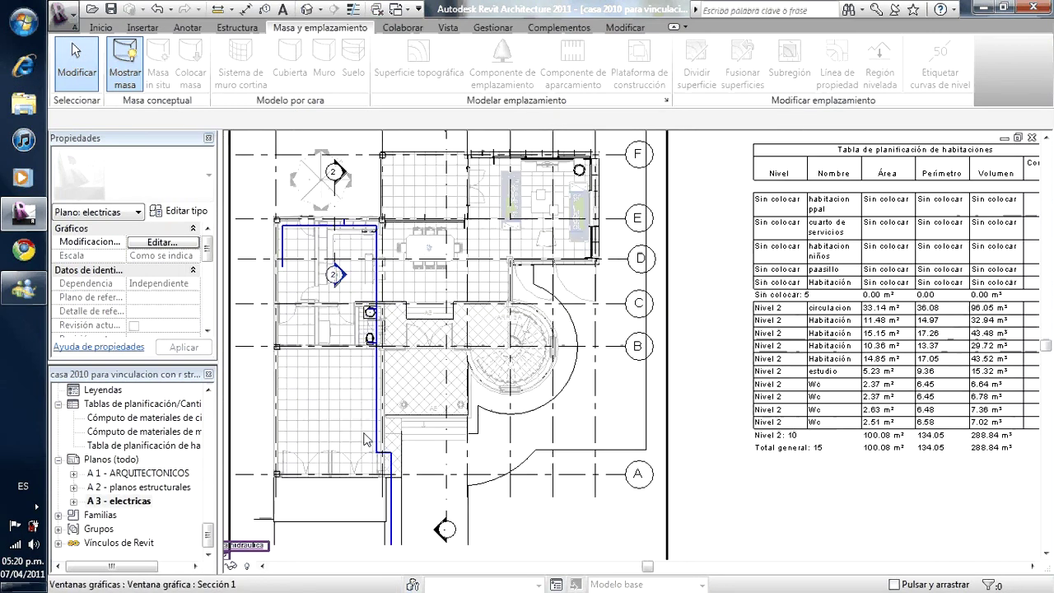
scroll(367, 439, up, 1)
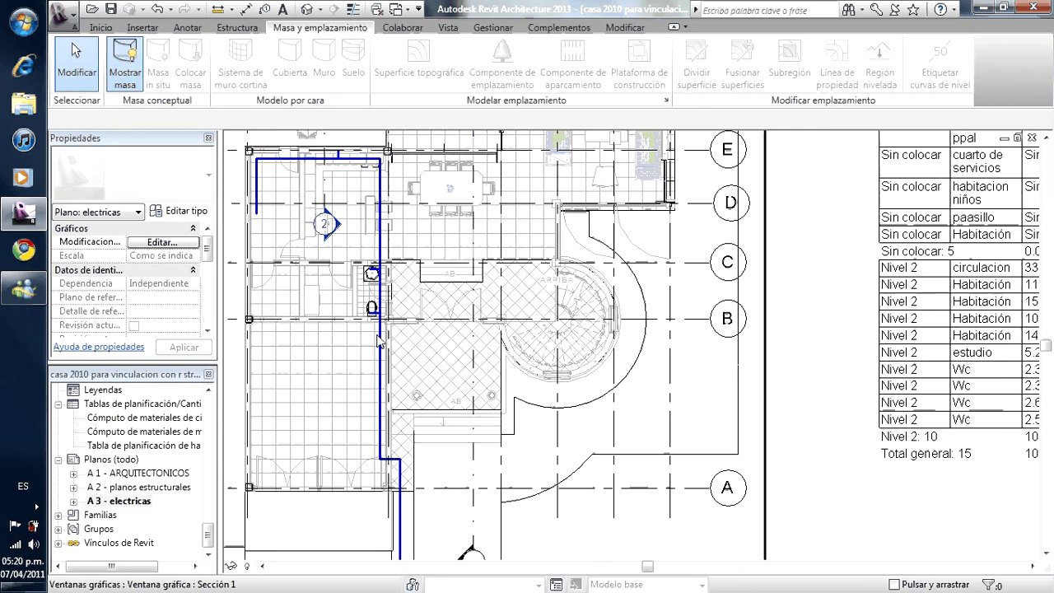
scroll(379, 340, up, 1)
scroll(396, 326, down, 3)
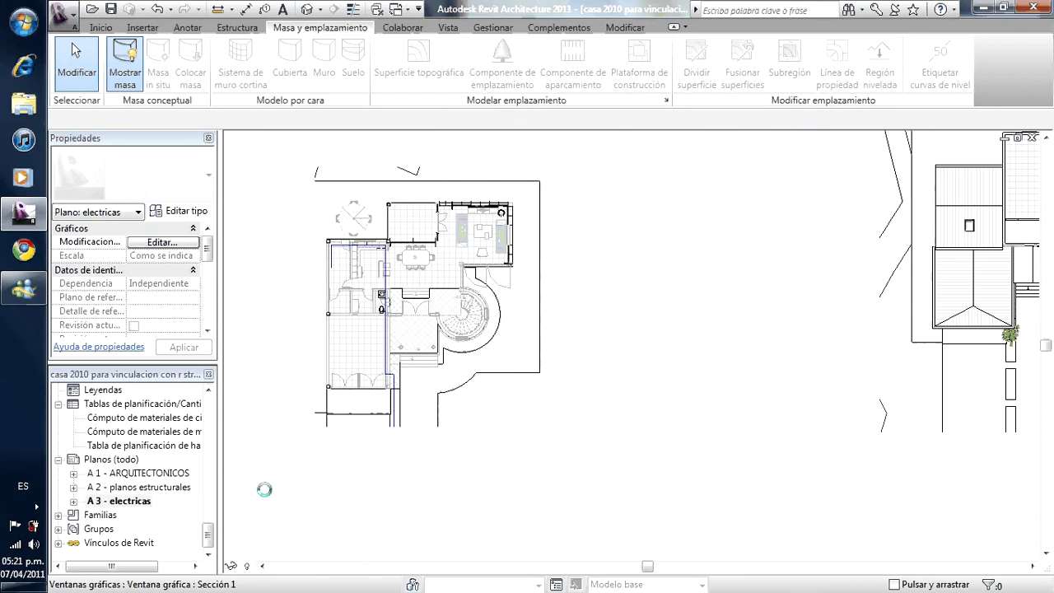
drag(207, 533, 207, 407)
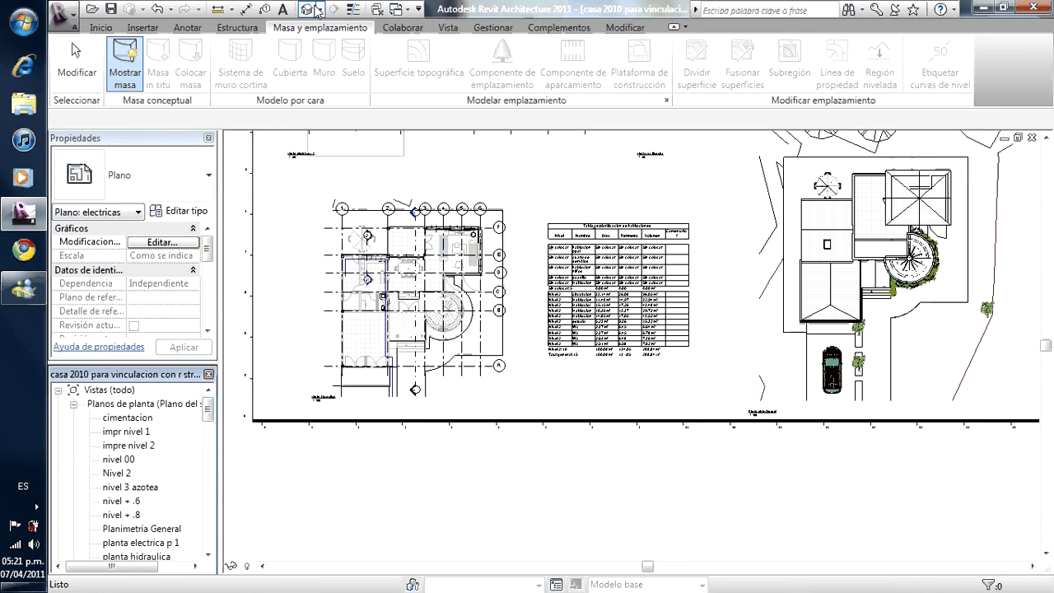
- Show the house on its terrain in the default 3D view, centred, with selection cycled from wall to roof
click(315, 8)
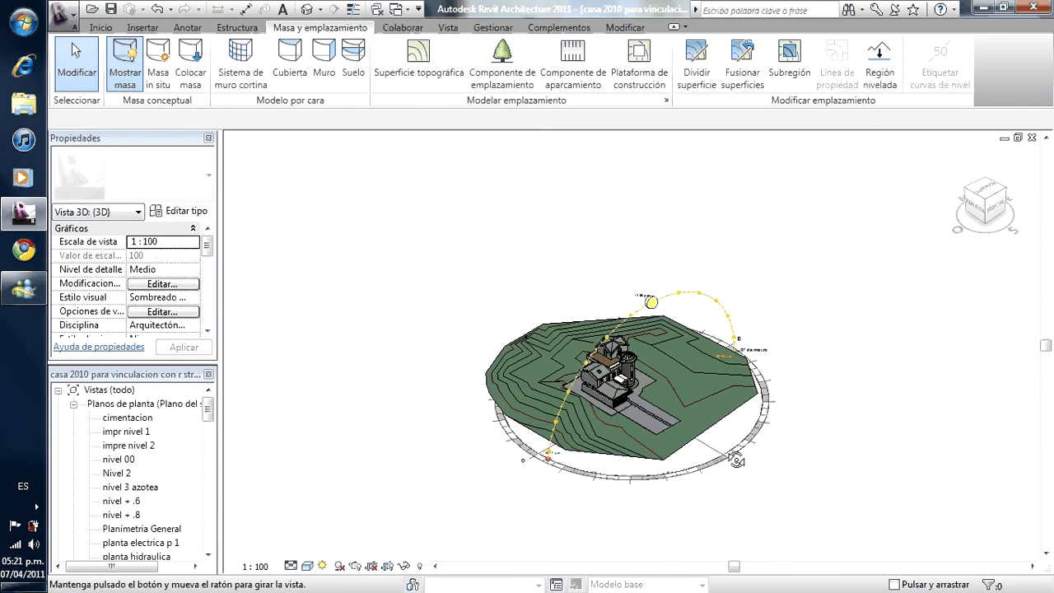
drag(735, 460, 577, 446)
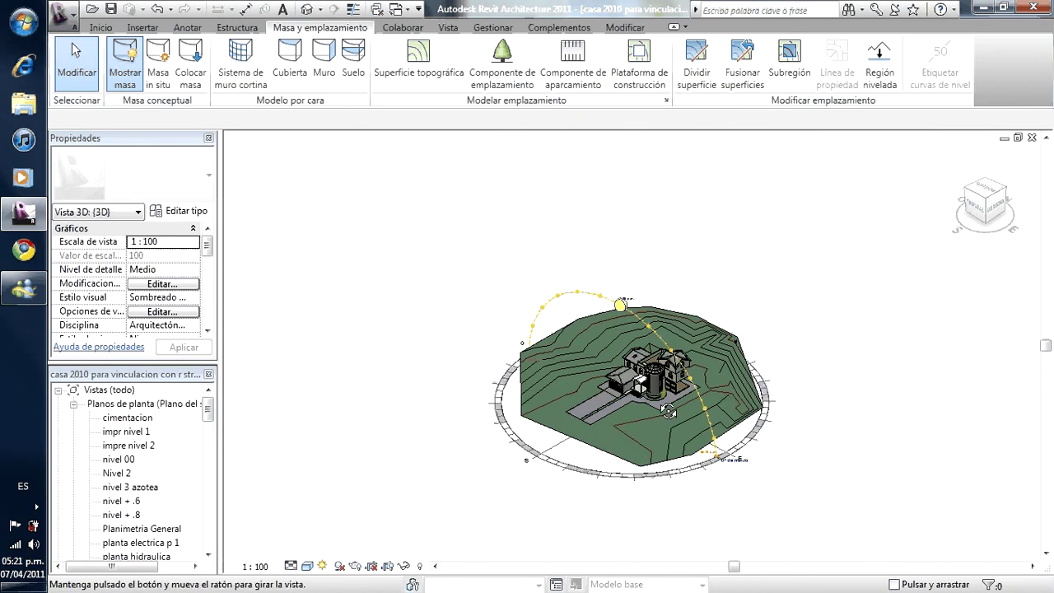
scroll(657, 400, up, 5)
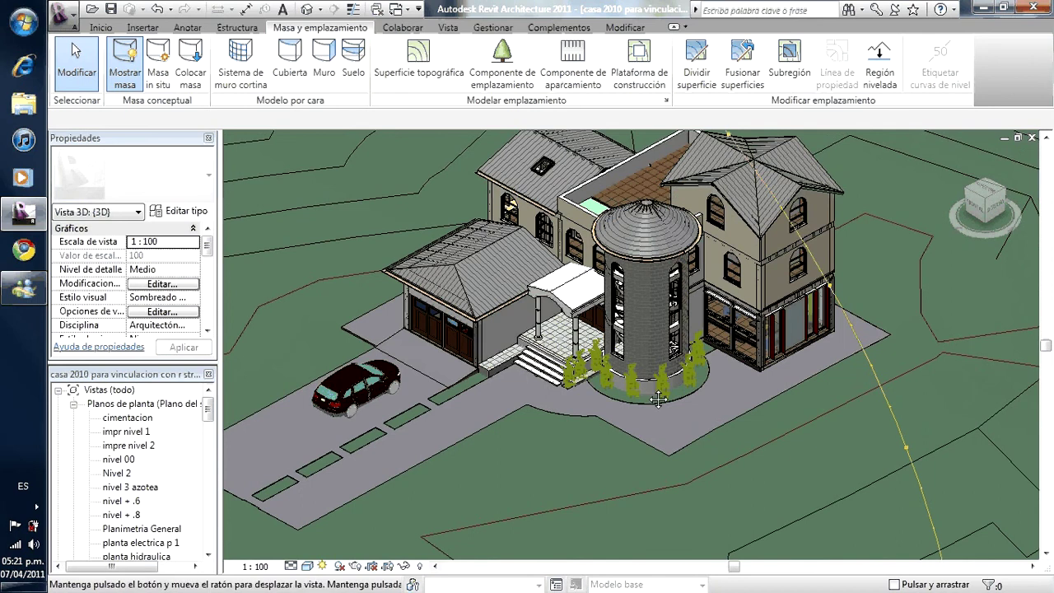
middle_drag(648, 387, 641, 486)
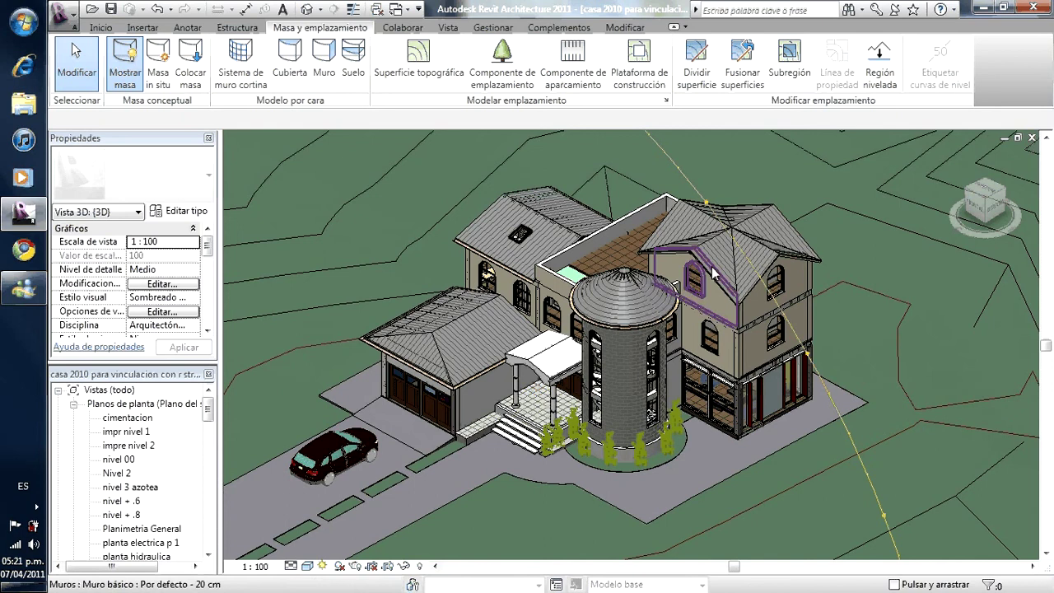
key(Tab)
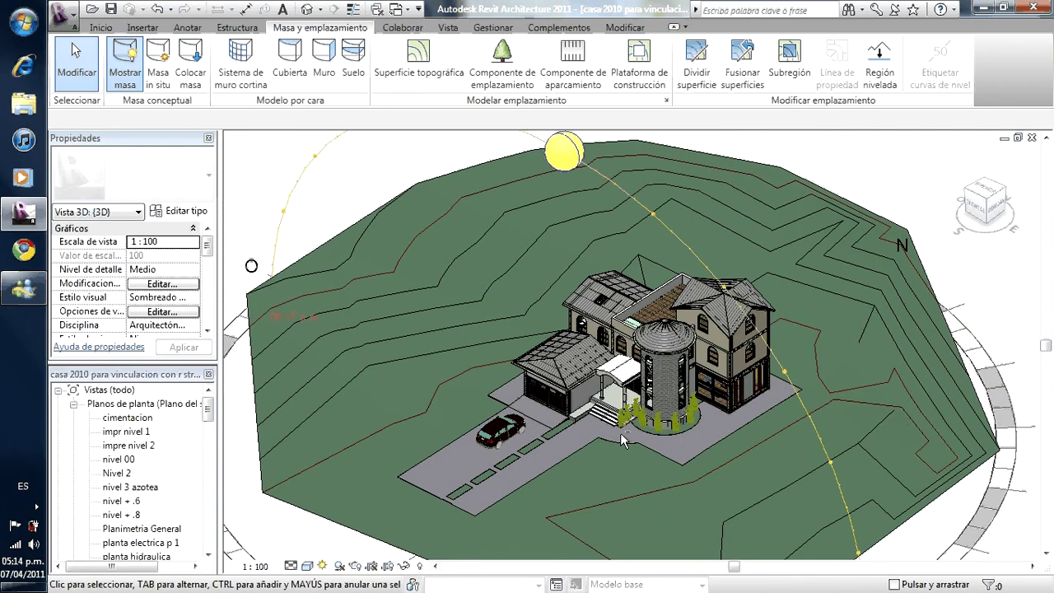
shift+middle_drag(588, 459, 613, 466)
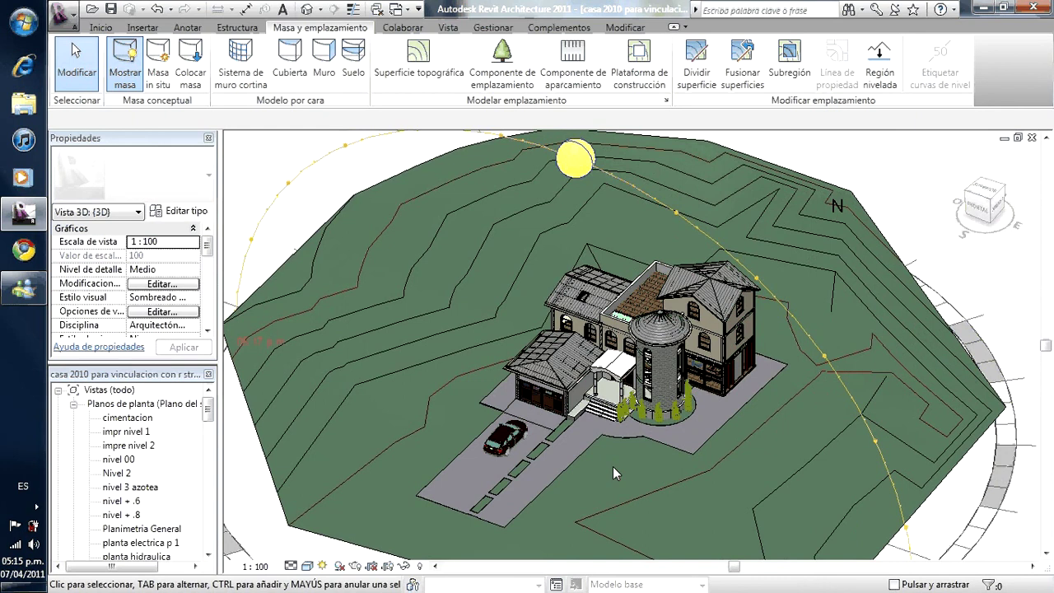
shift+middle_drag(616, 451, 582, 453)
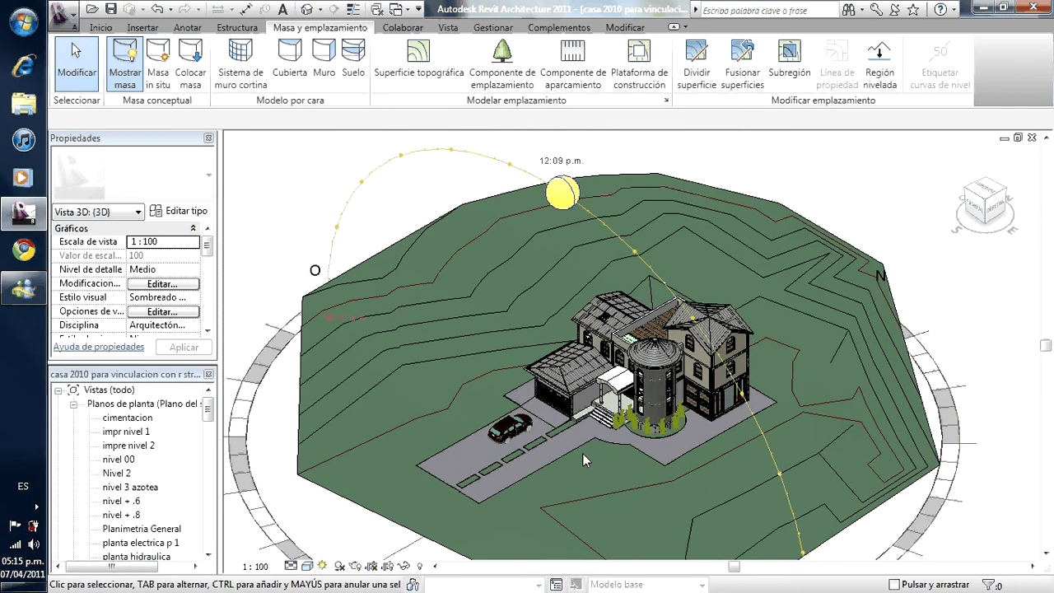
scroll(582, 453, up, 2)
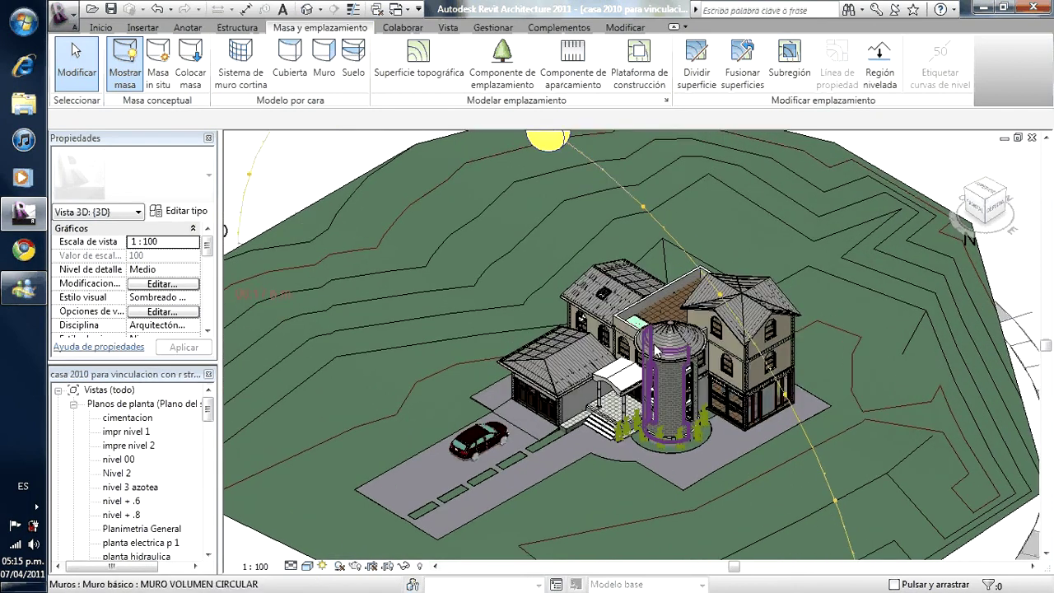
scroll(656, 350, down, 1)
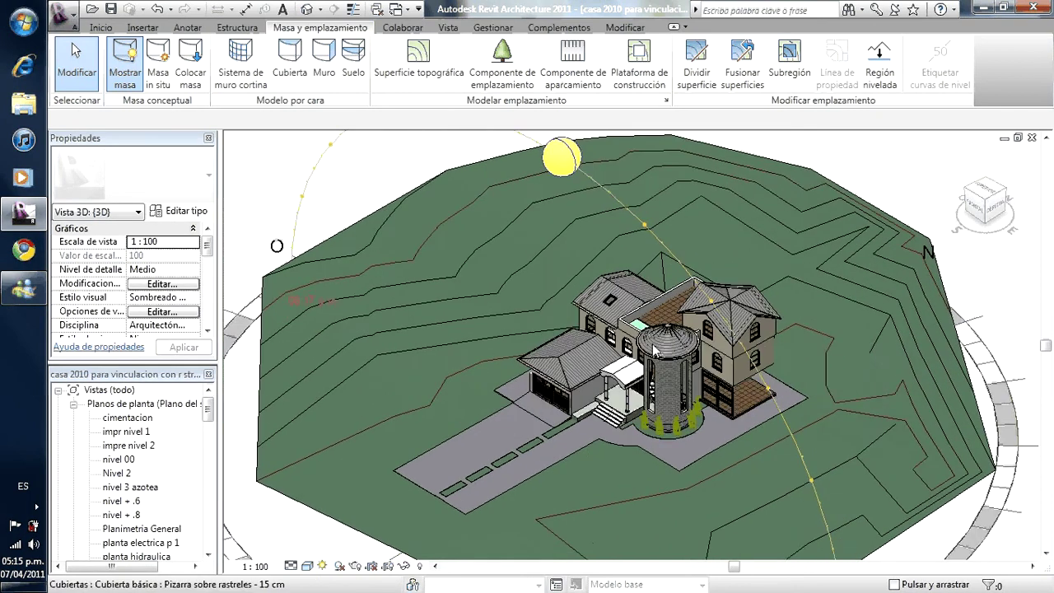
scroll(653, 350, down, 1)
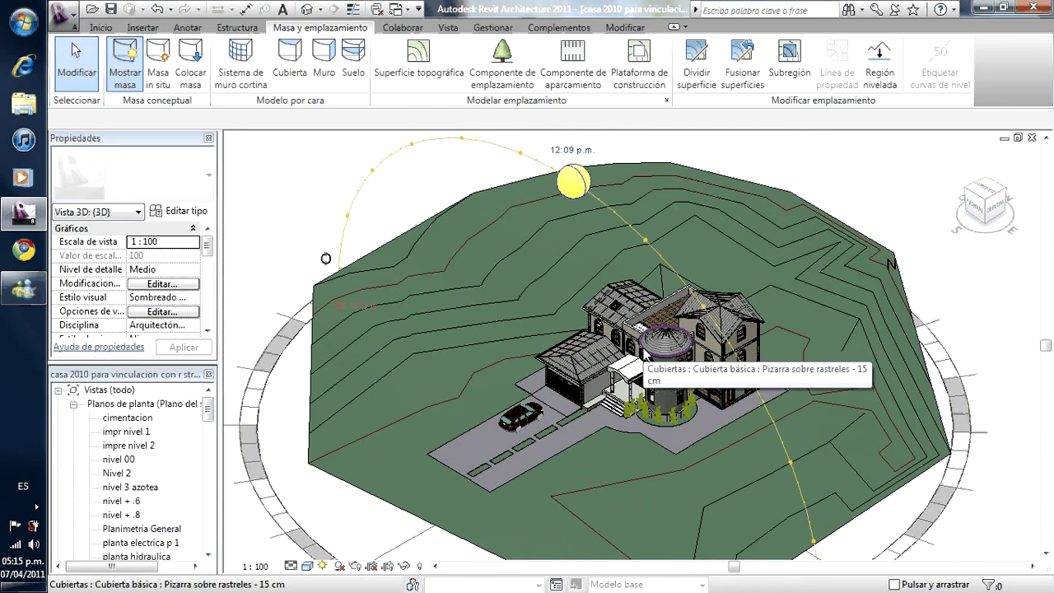
- Select the sun to display its full annual path labelled by month
click(581, 183)
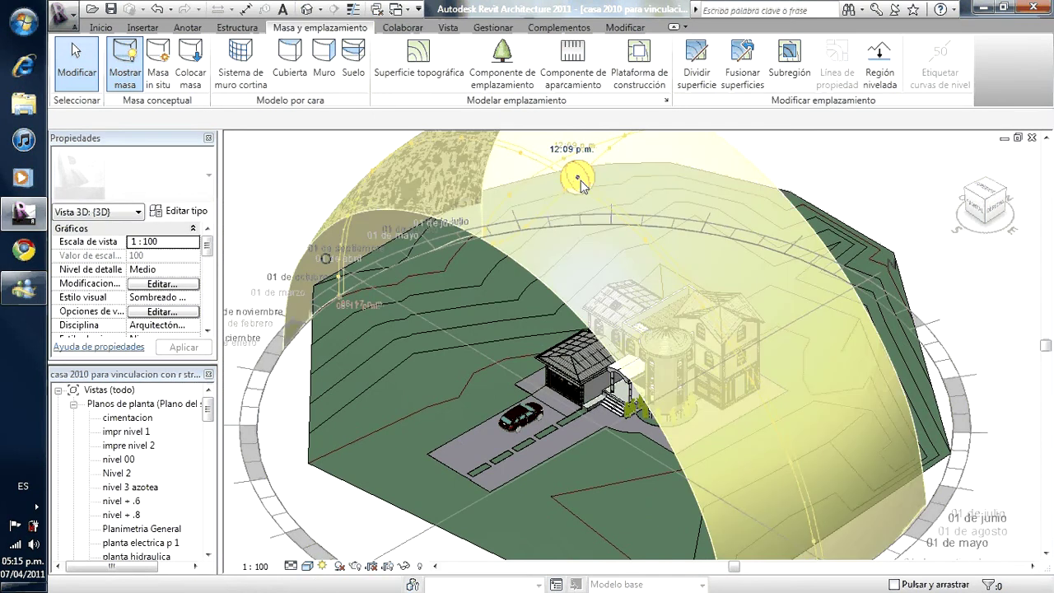